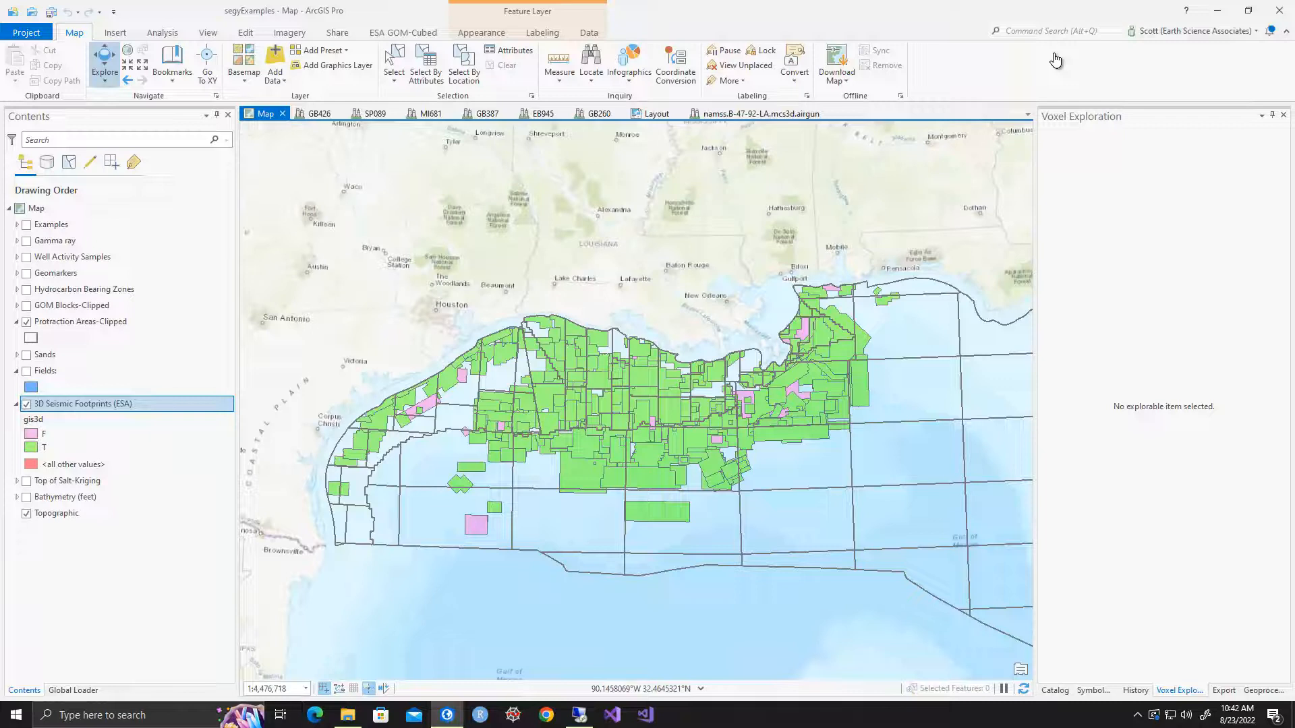
Open the attribute table of the 3D Seismic Footprints (ESA) layer and review the survey years from the first to the last record
click(90, 407)
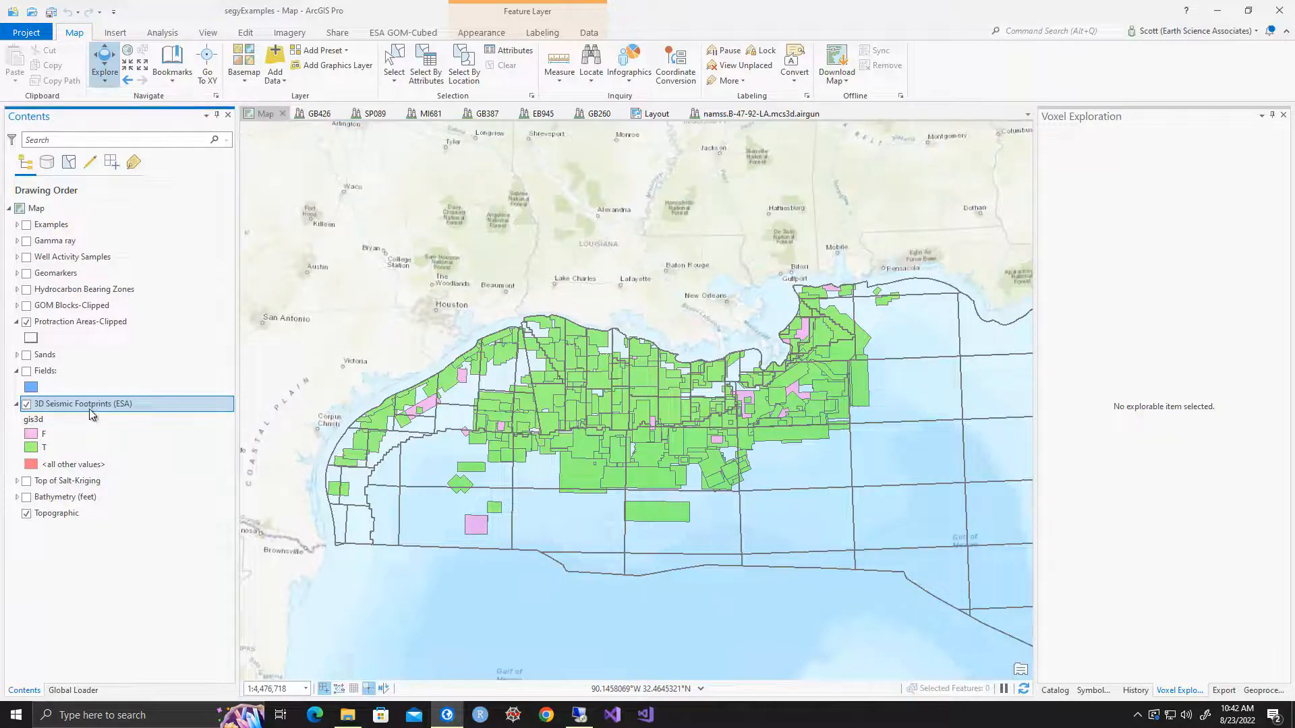
right_click(89, 409)
click(135, 61)
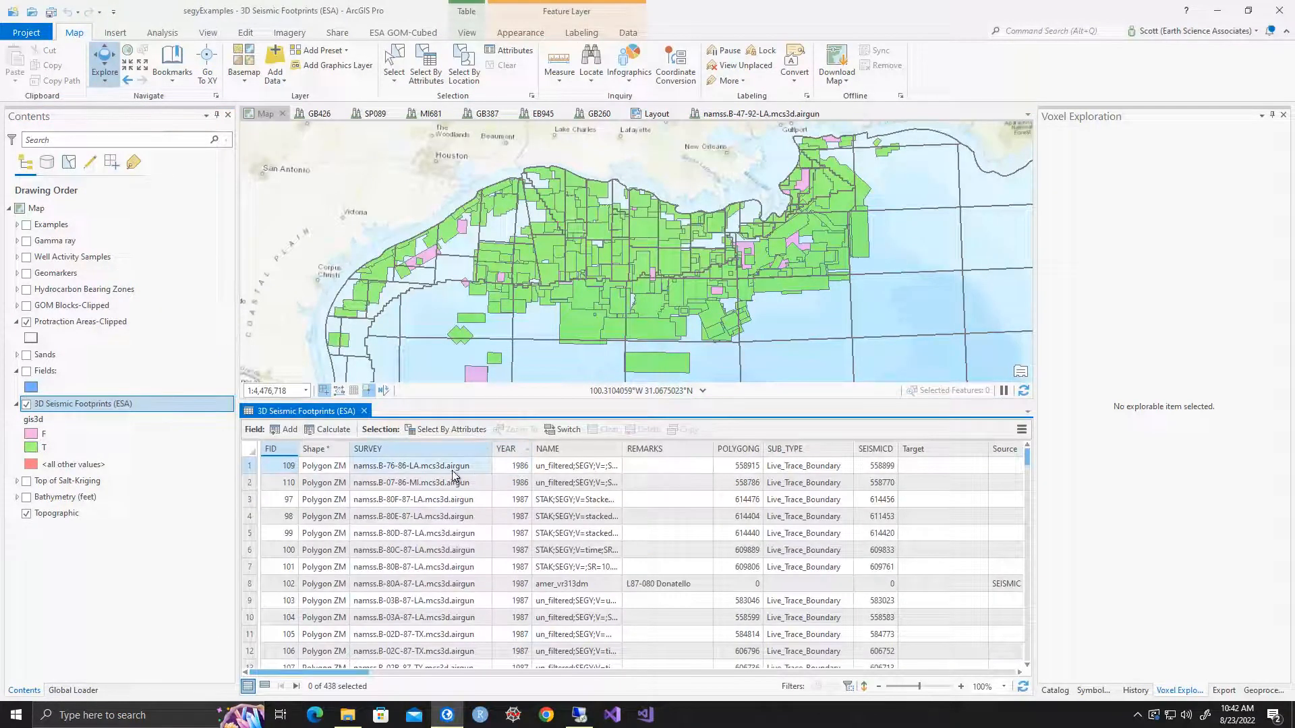
click(497, 466)
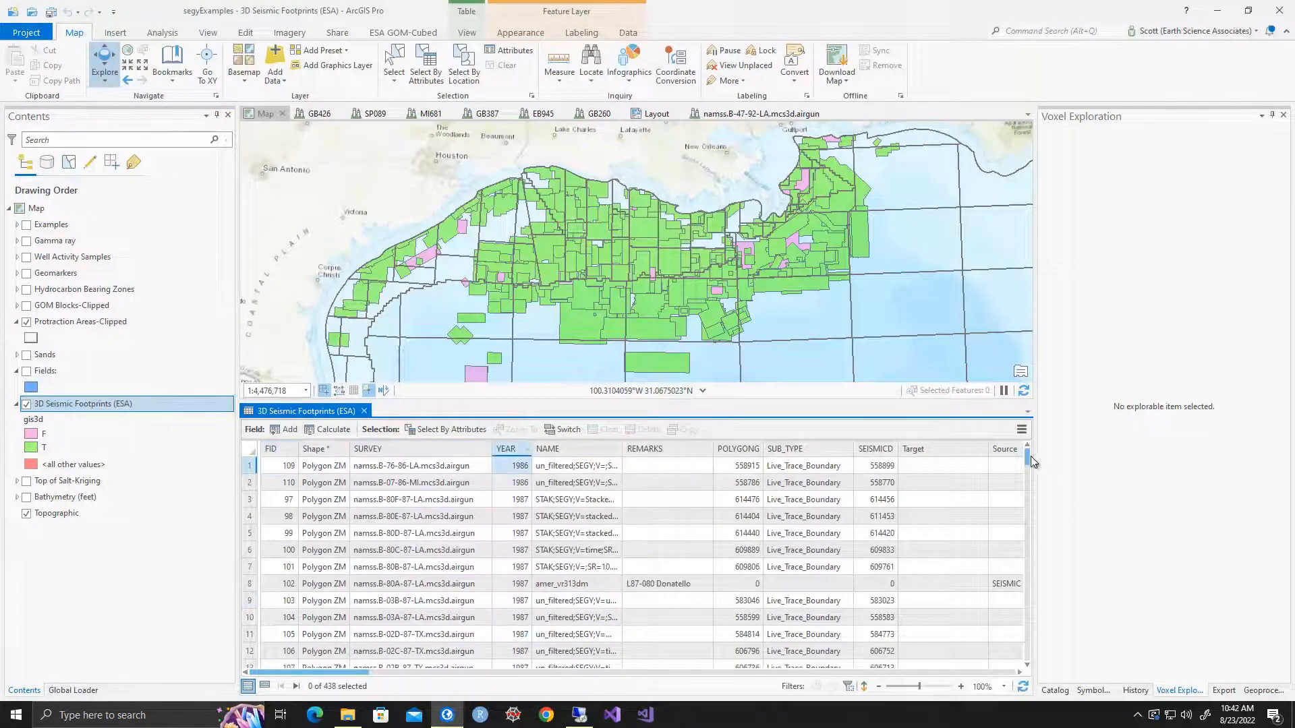
drag(1029, 514, 1026, 669)
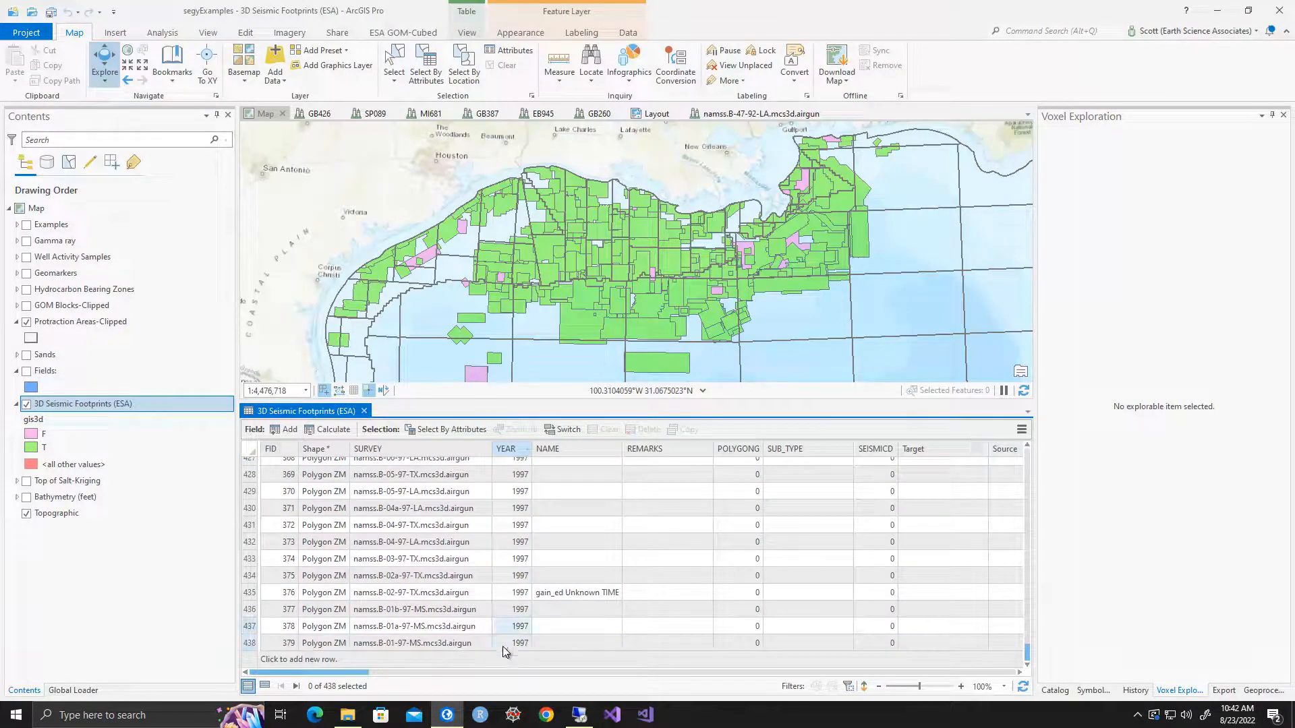
click(567, 629)
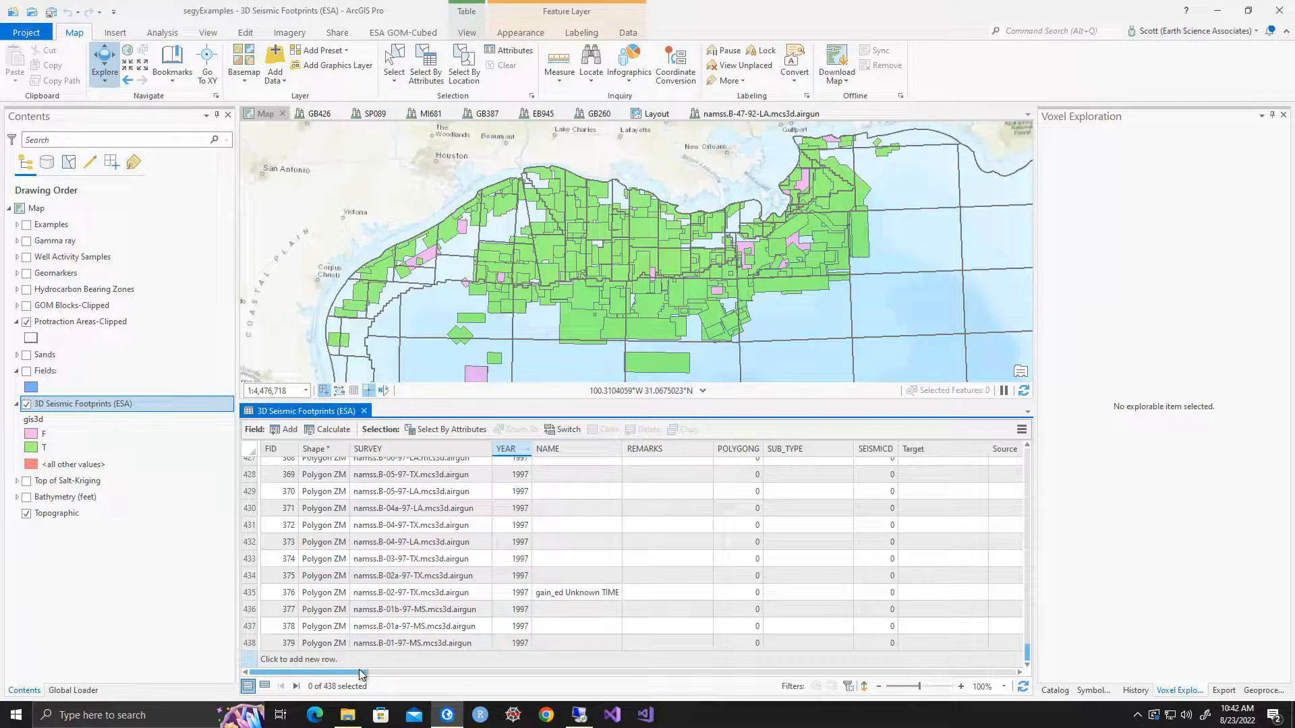
Review the remaining attributes of the seismic footprints, including the sample unit field, and close the table
drag(358, 672, 1017, 658)
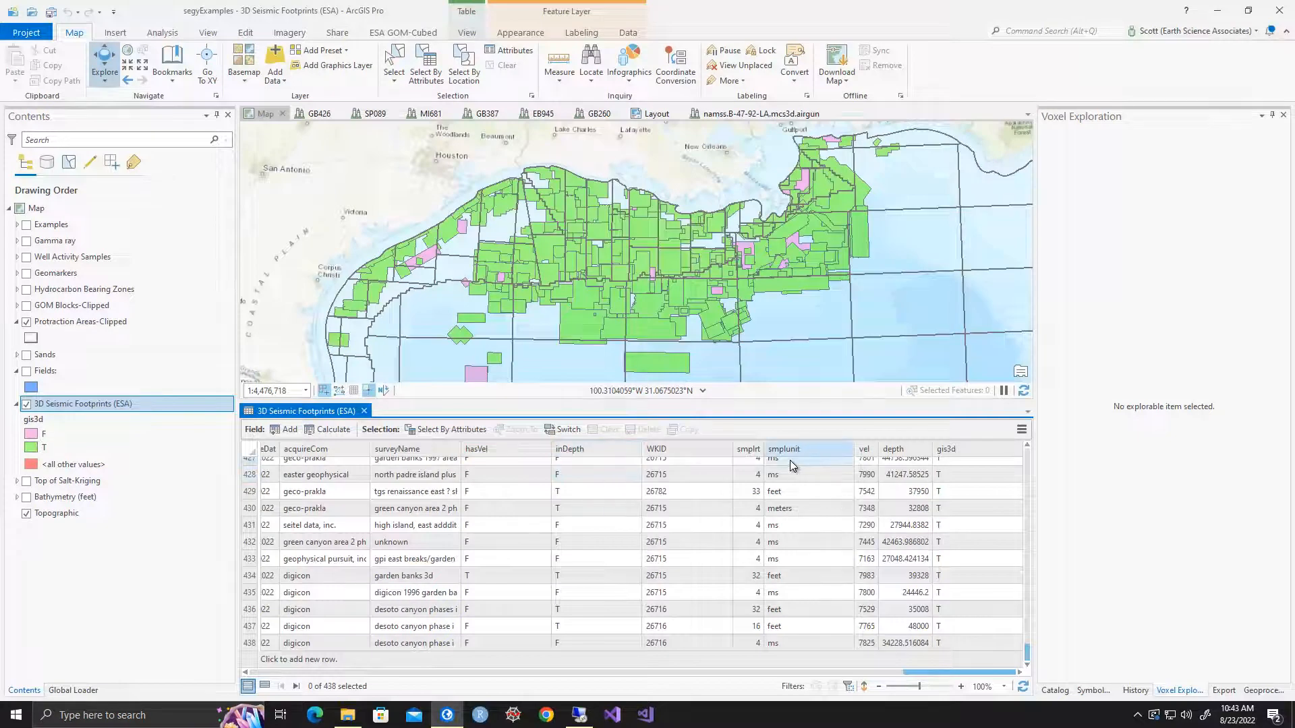
click(800, 497)
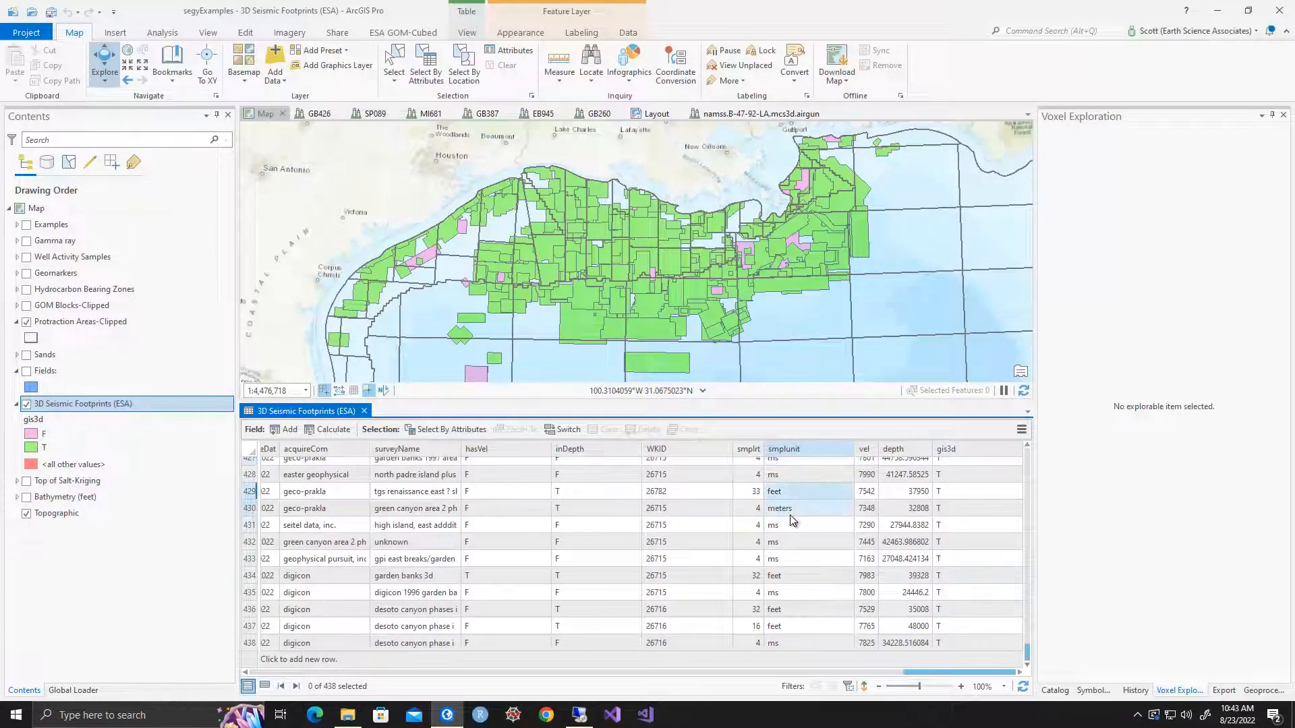
click(364, 412)
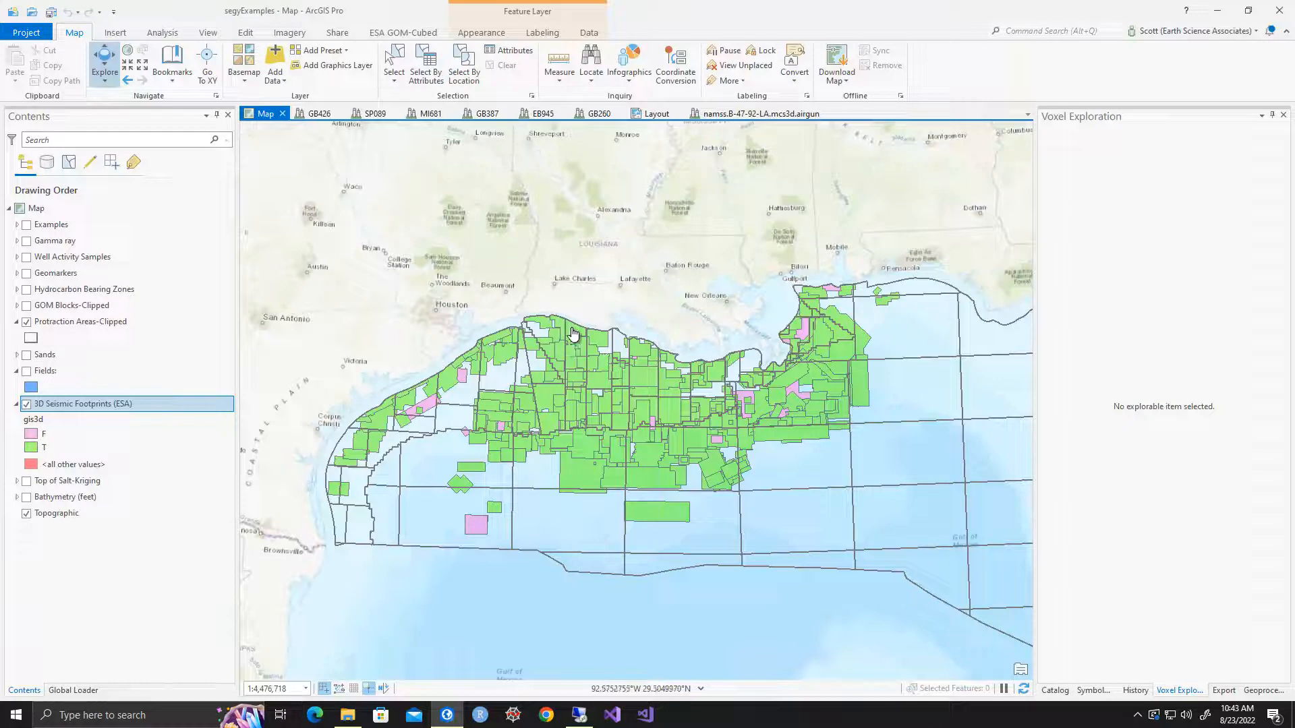
Hotlink a footprint off the Louisiana coast, check the overlapping surveys with namss.B-20-95-LA.mcs3d.airgun chosen, and close the dialog
click(402, 35)
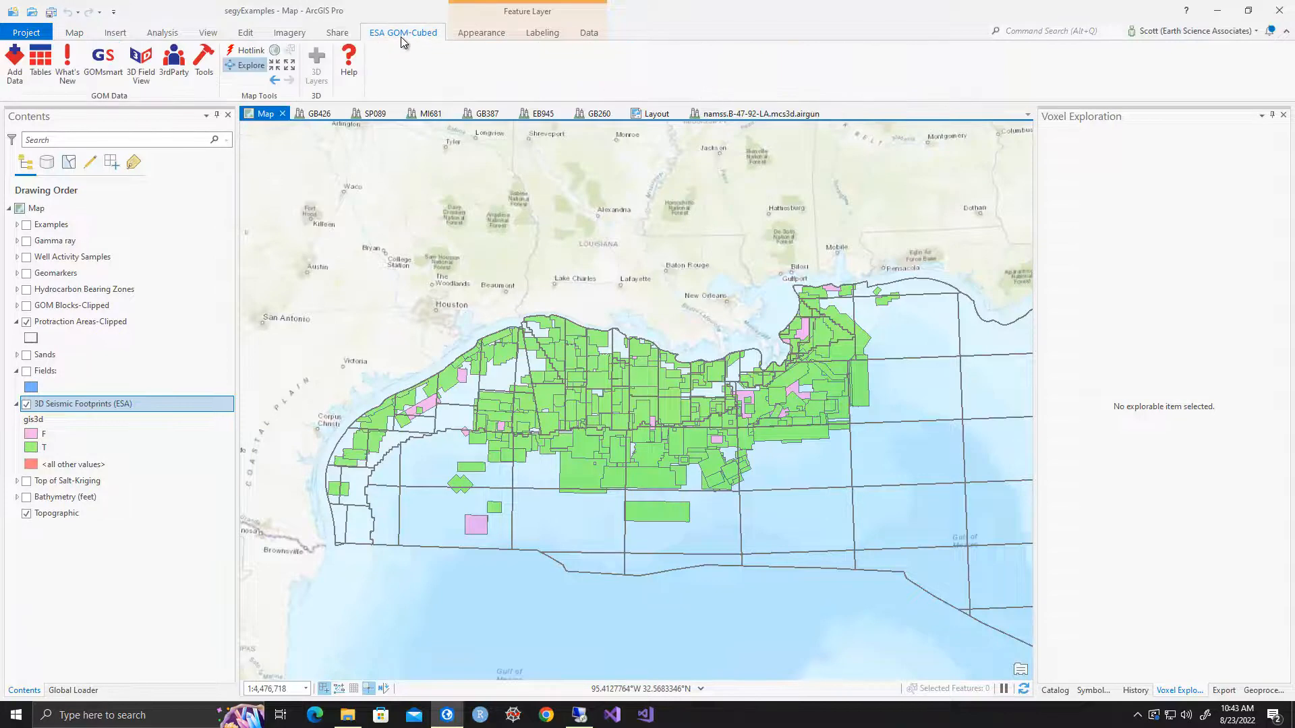
click(247, 50)
click(639, 385)
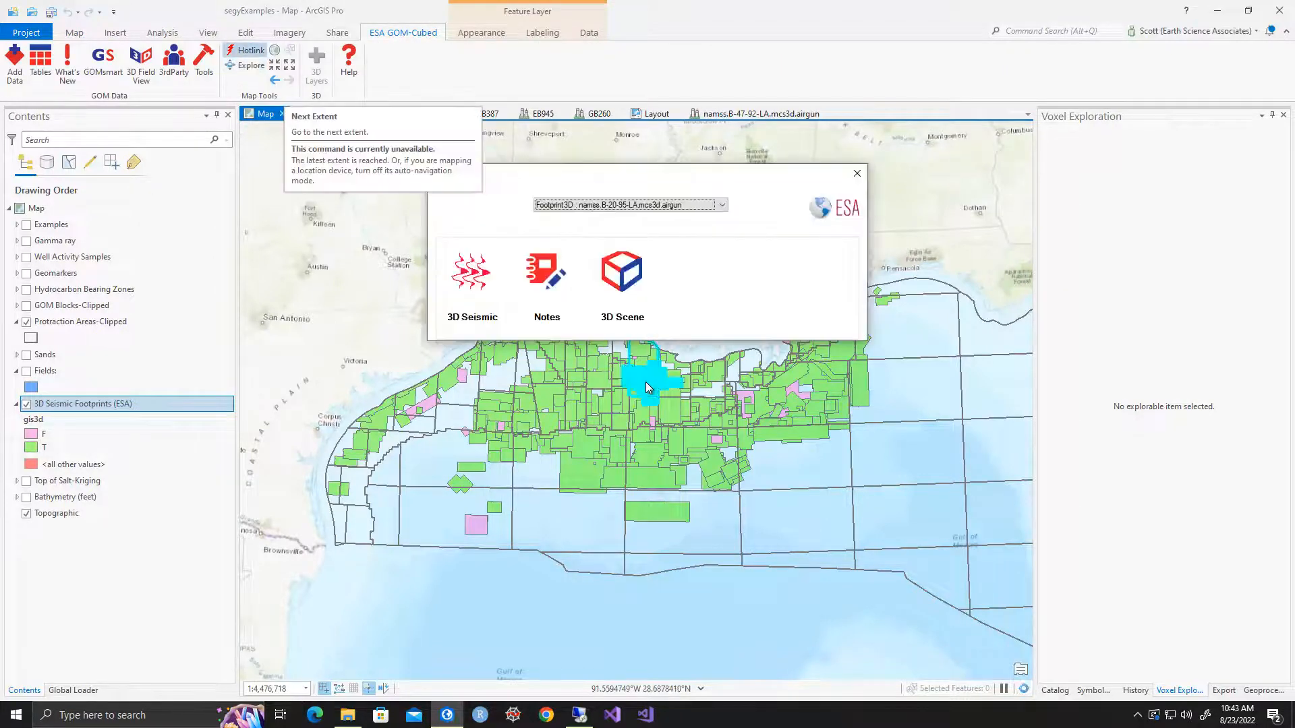
click(661, 206)
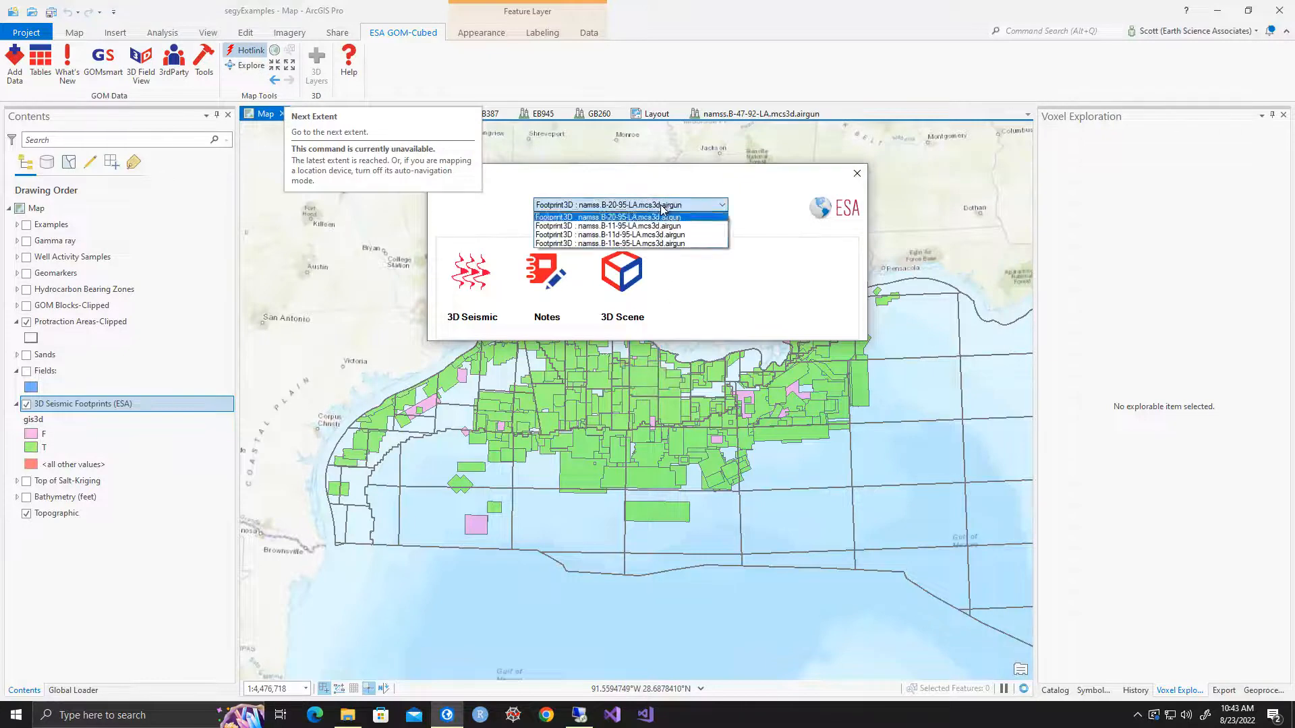
click(657, 217)
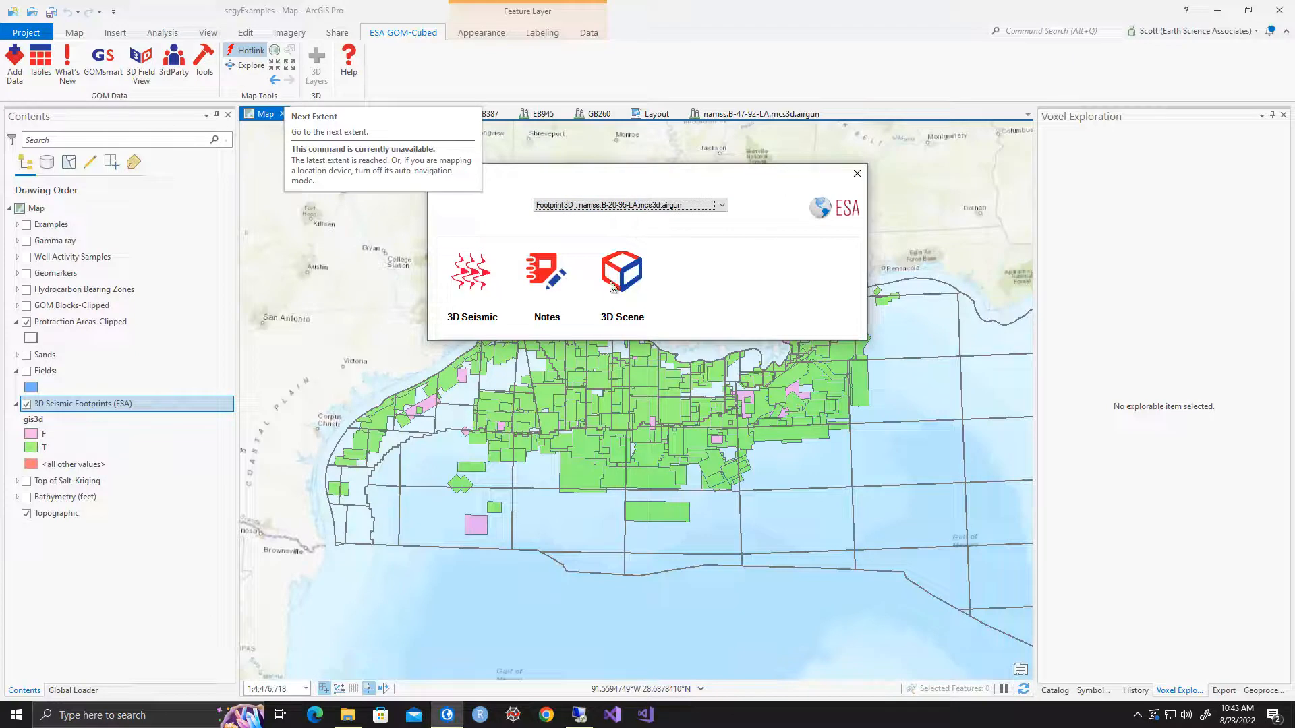
click(857, 174)
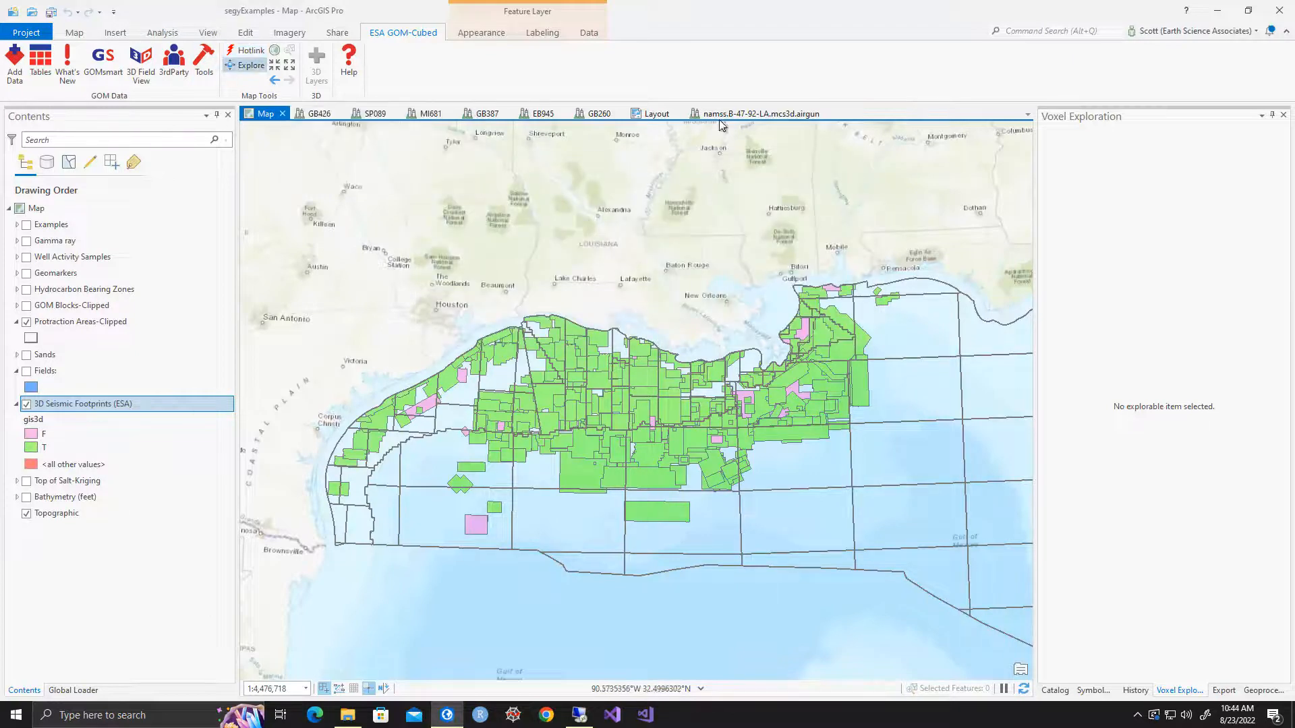
Open the namss.B-47-92-LA.mcs3d.airgun scene and inspect its sands, boreholes and lease blocks from different angles
click(742, 114)
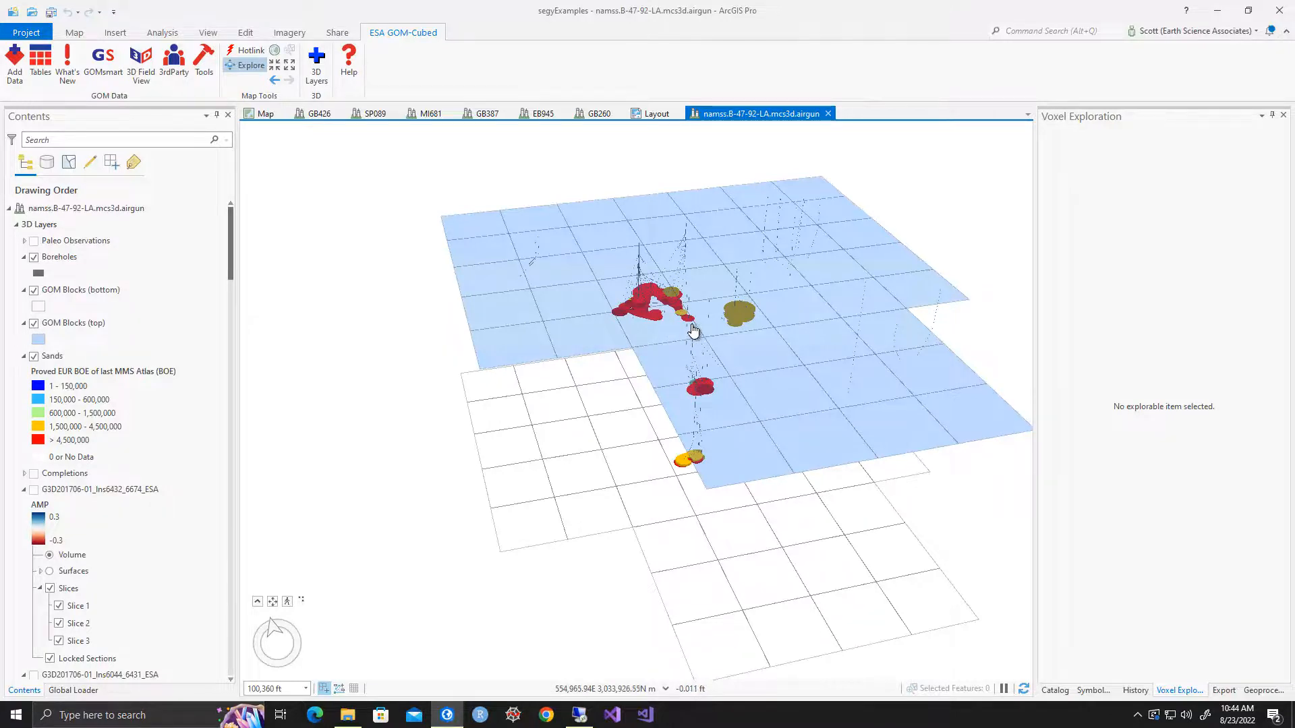
middle_drag(700, 317, 700, 381)
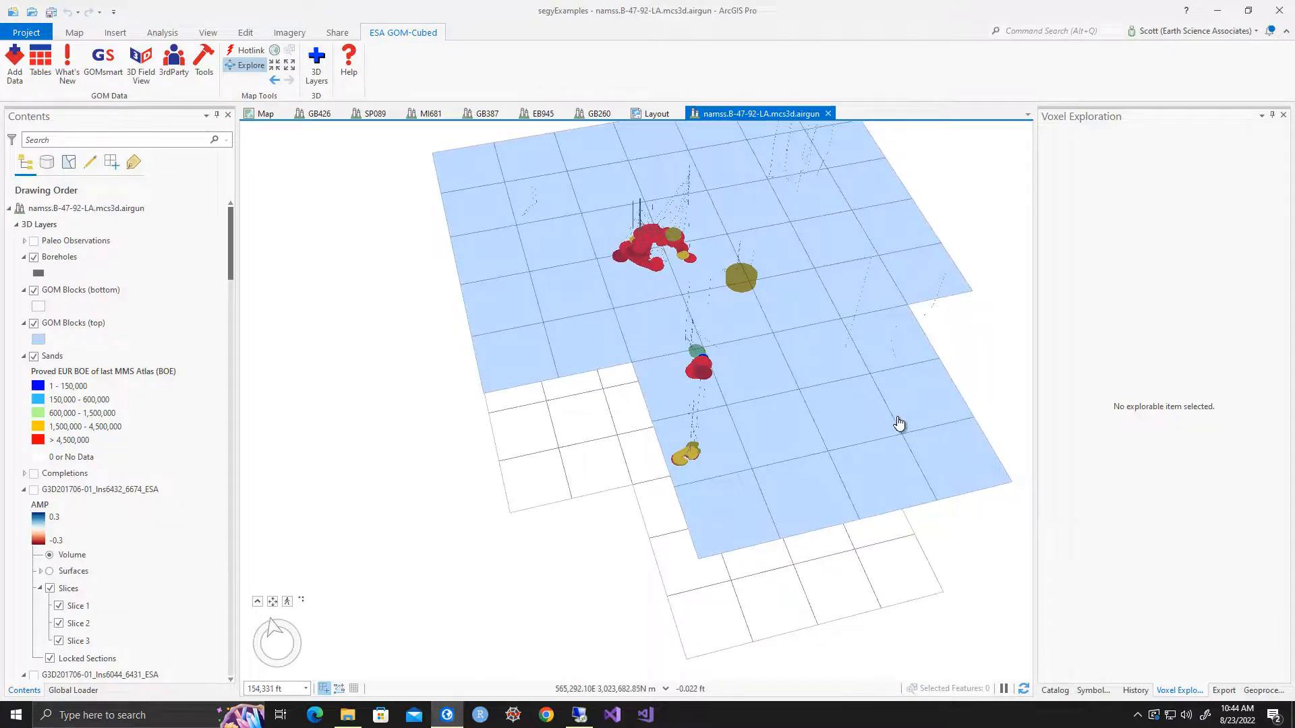
middle_drag(763, 407, 807, 355)
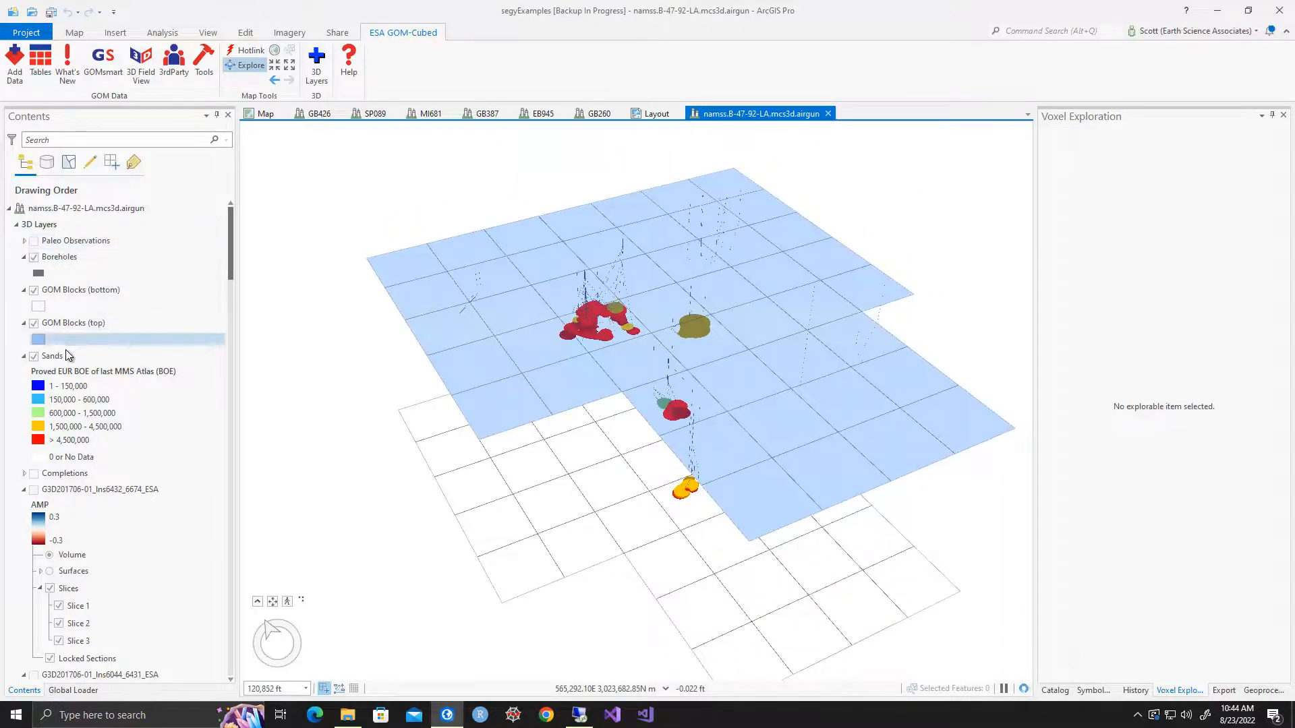
Hide the Boreholes and GOM Blocks (top) layers in the 3D scene
click(76, 322)
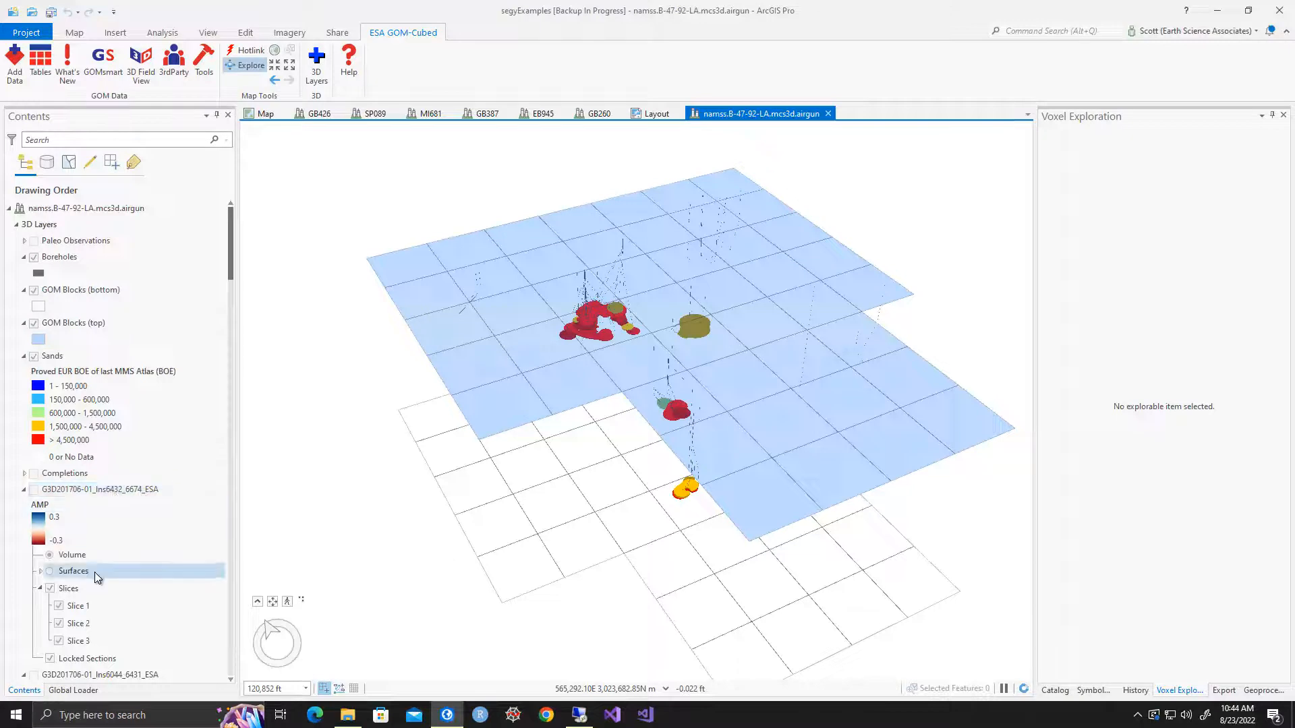
click(34, 259)
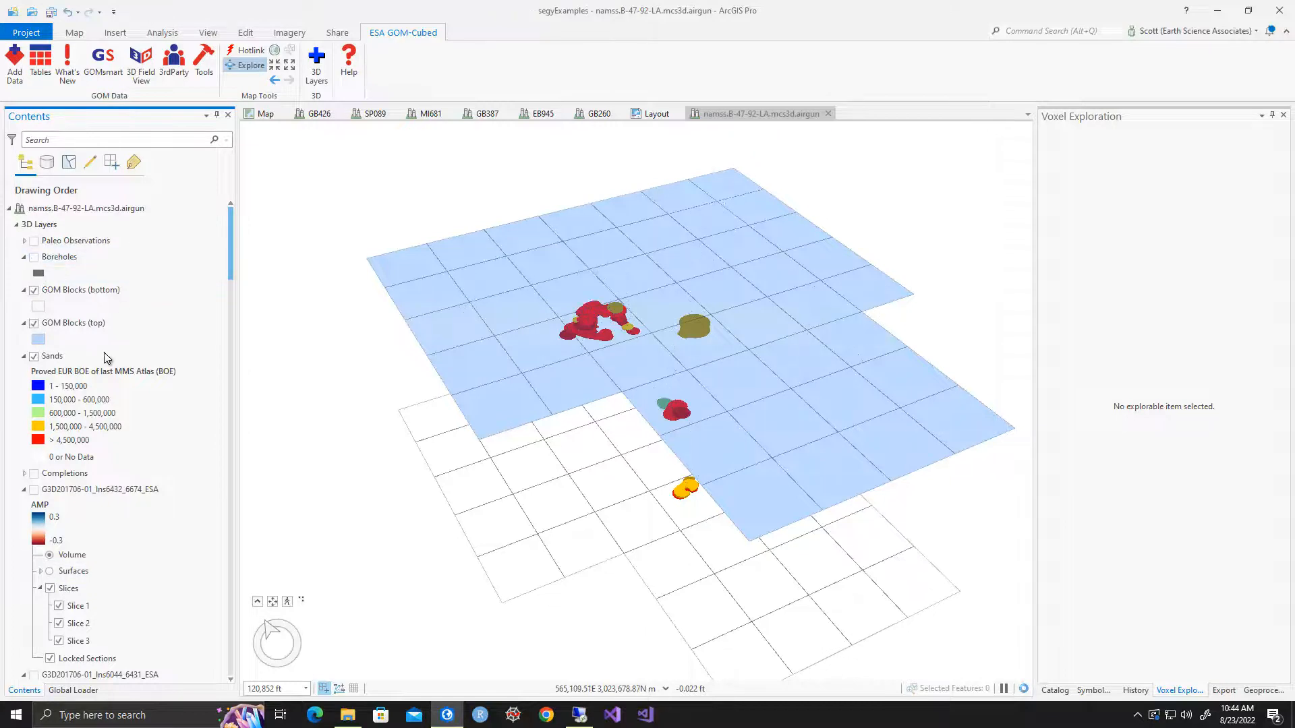
click(35, 324)
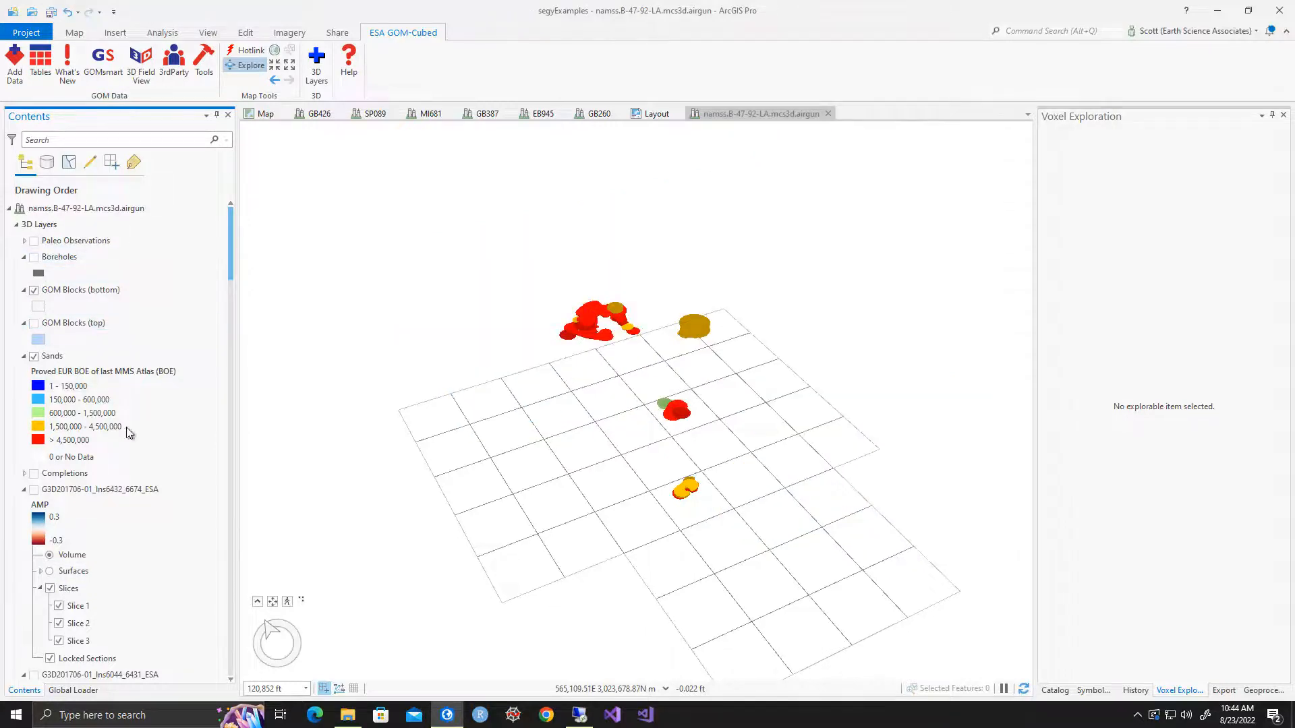
Display the G3D201706-01_Ins6432_6674_ESA seismic voxel layer and inspect it alongside the sands
click(33, 494)
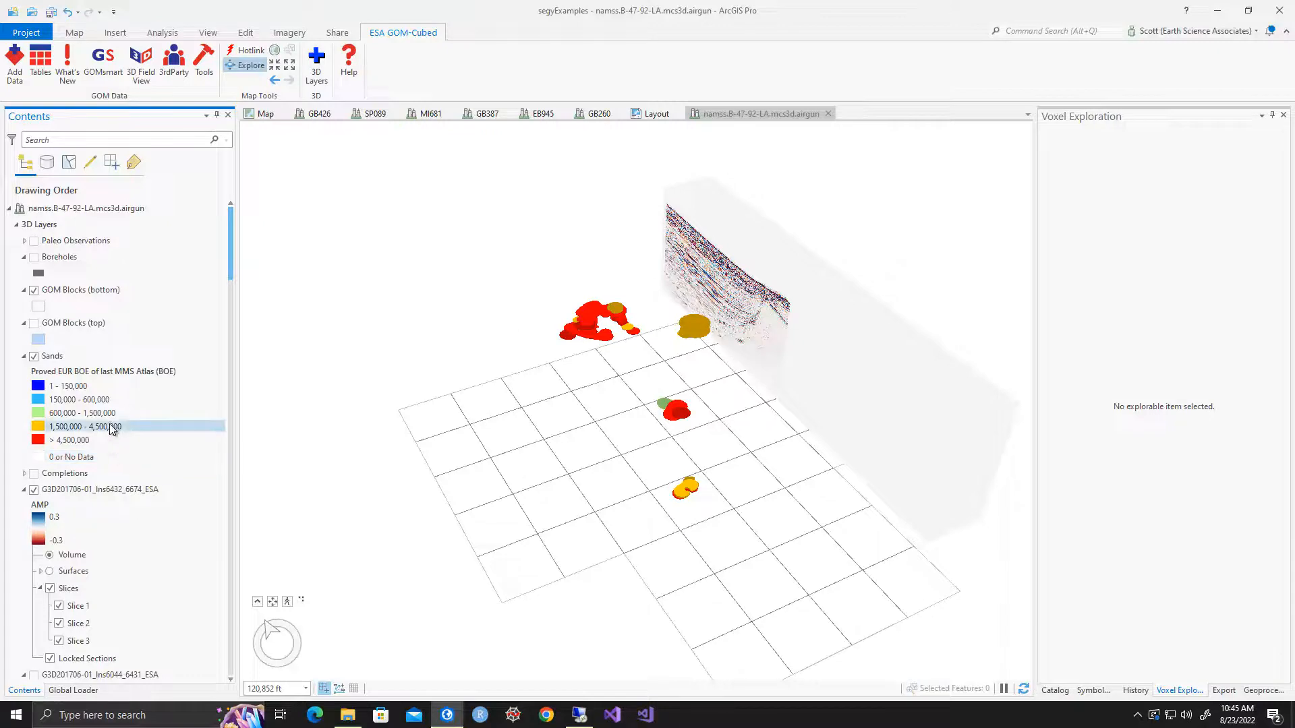
scroll(115, 425, down, 2)
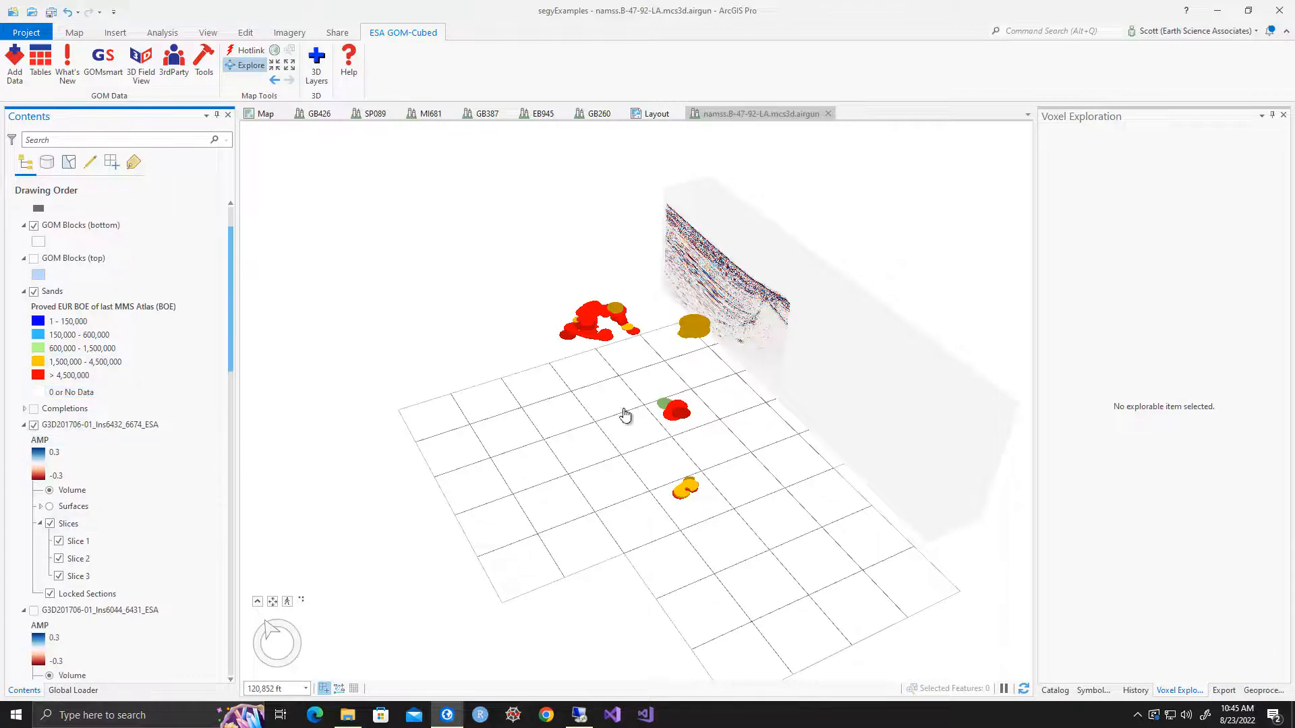
middle_drag(739, 273, 877, 278)
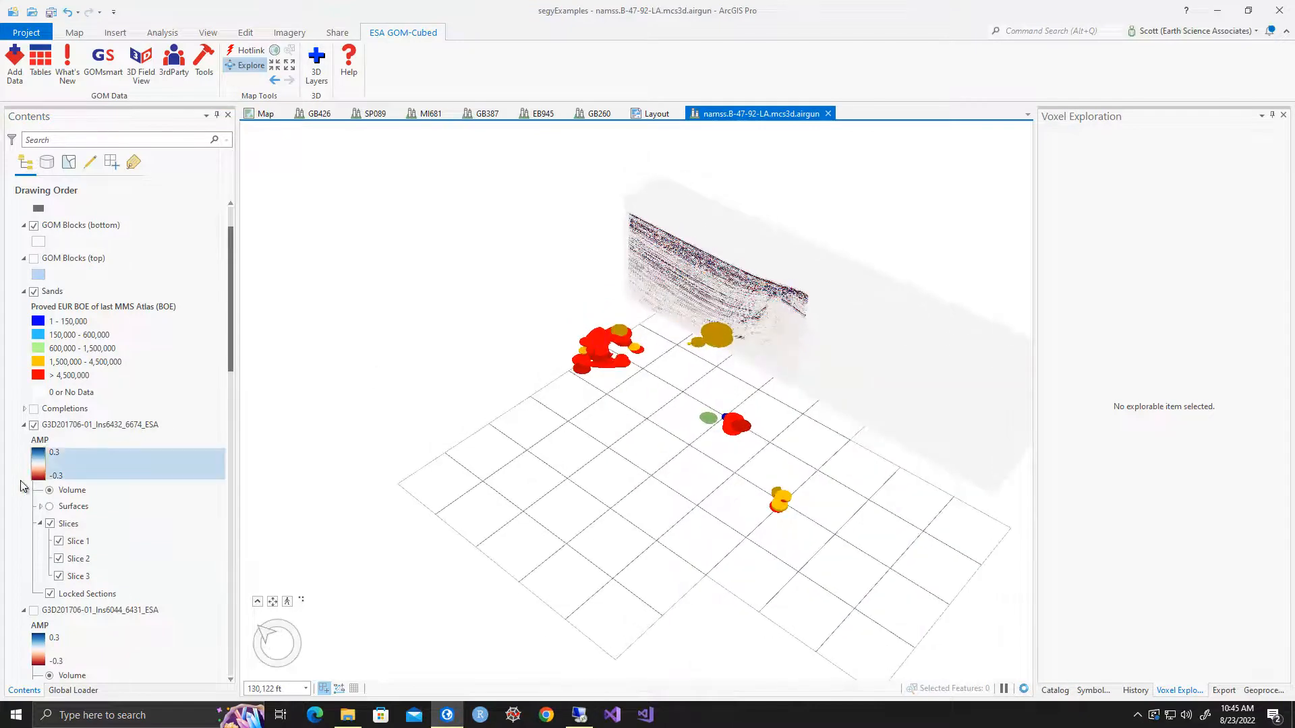
click(37, 430)
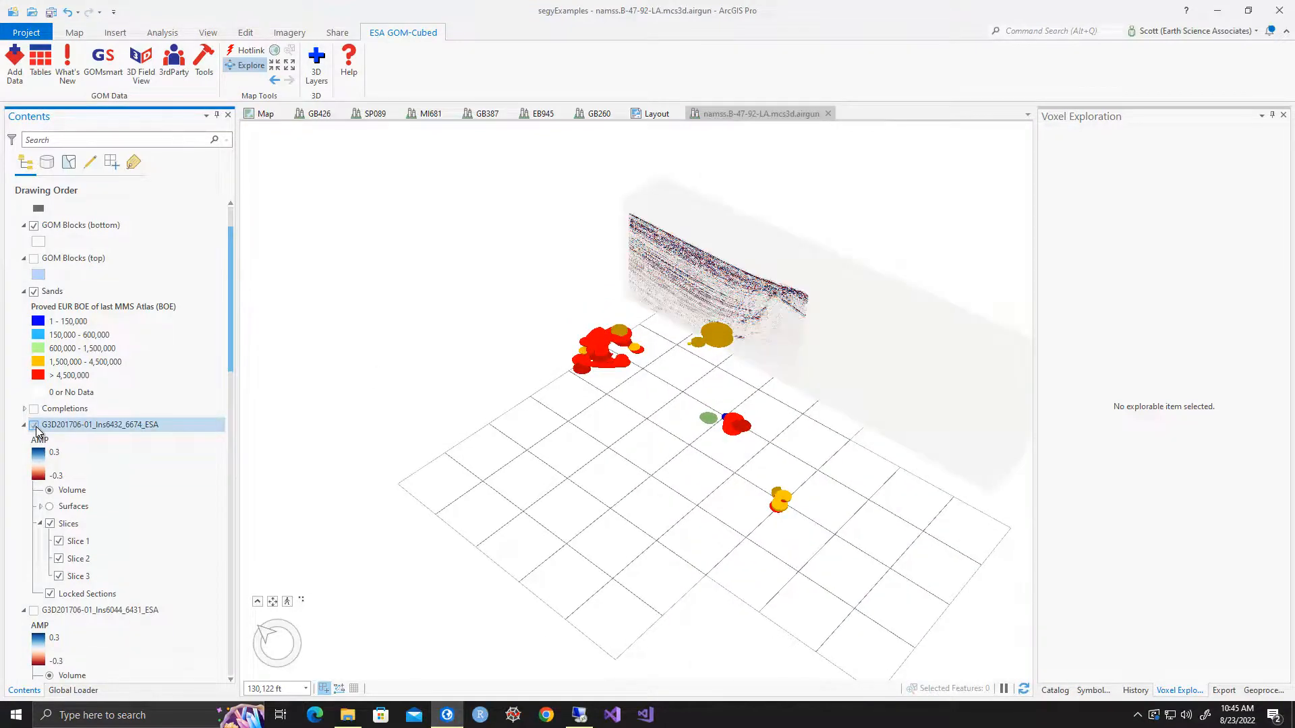
Display the G3D201706-01_Ins6044_6431_ESA voxel layer as well and inspect both seismic volumes up close
scroll(58, 558, down, 2)
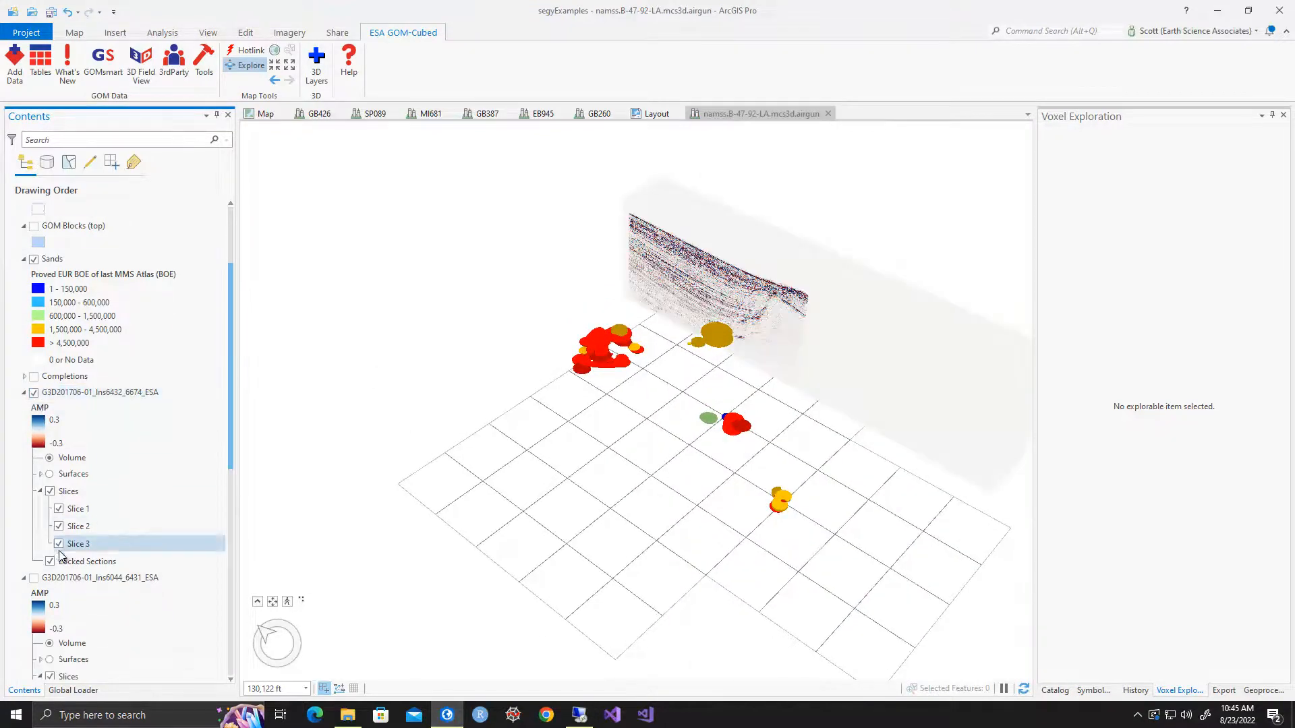
click(34, 545)
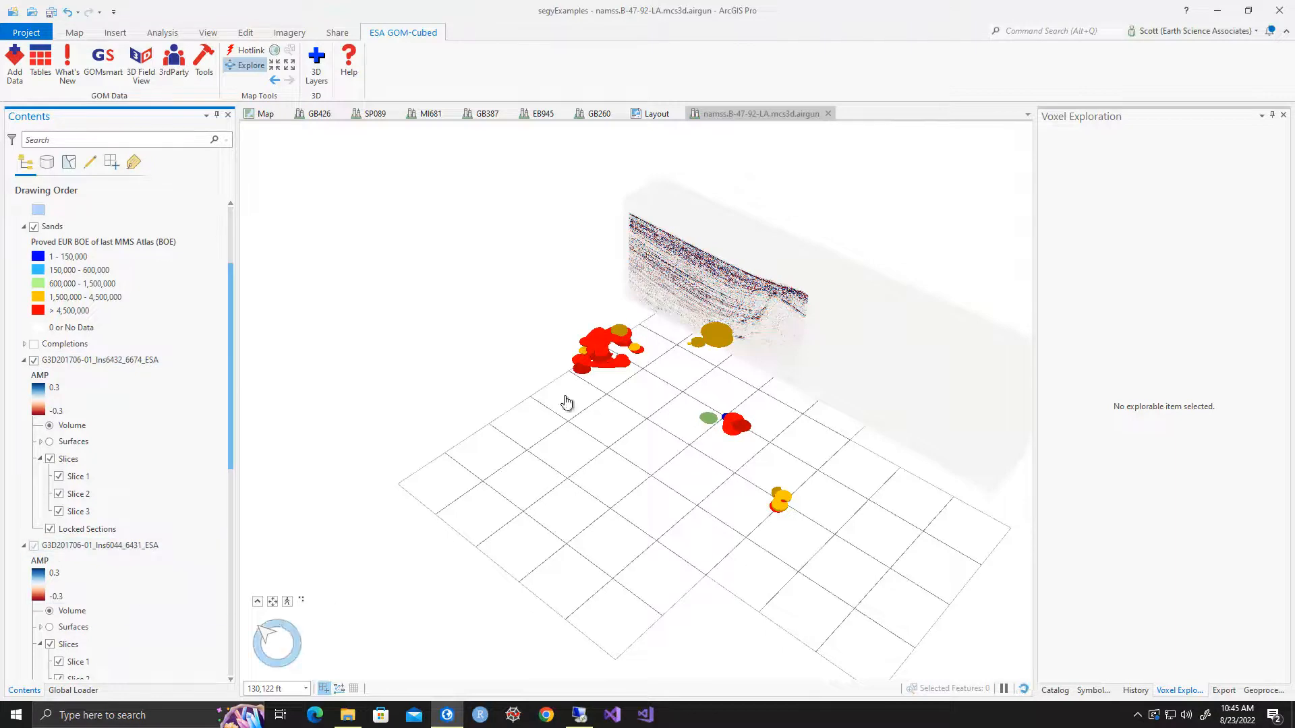
middle_drag(677, 262, 963, 254)
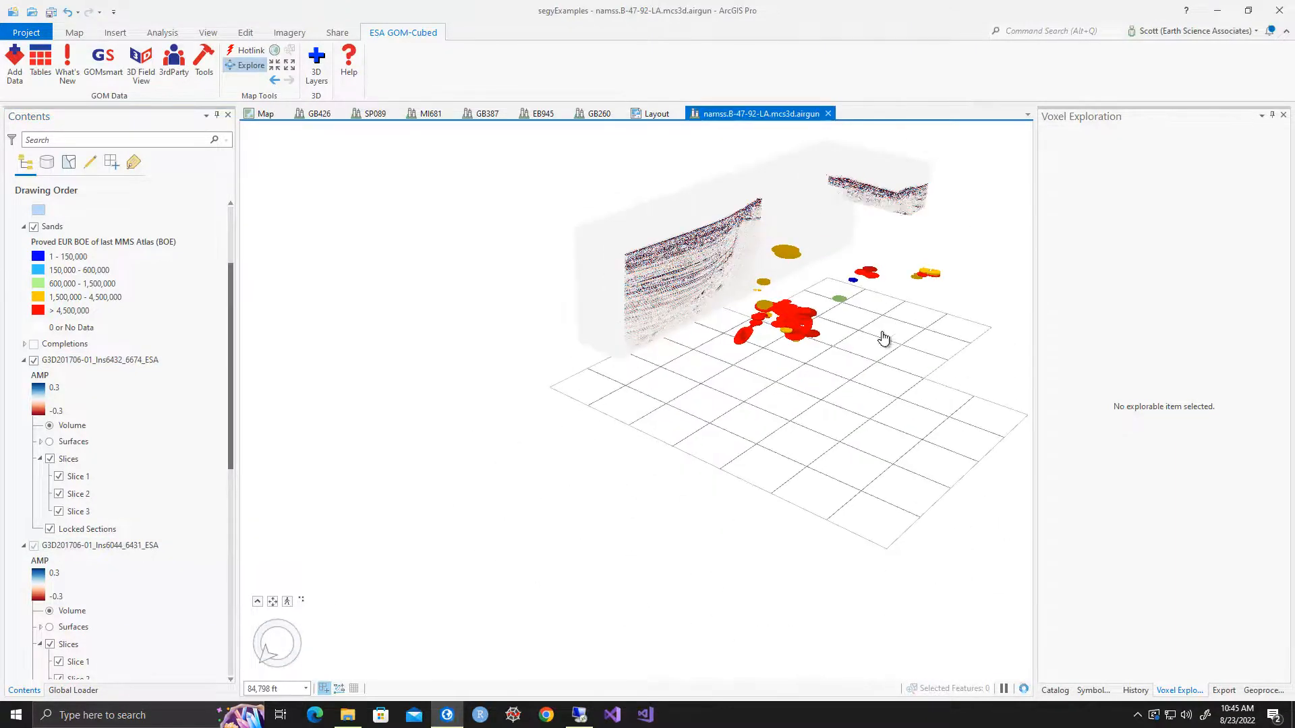
scroll(680, 310, up, 3)
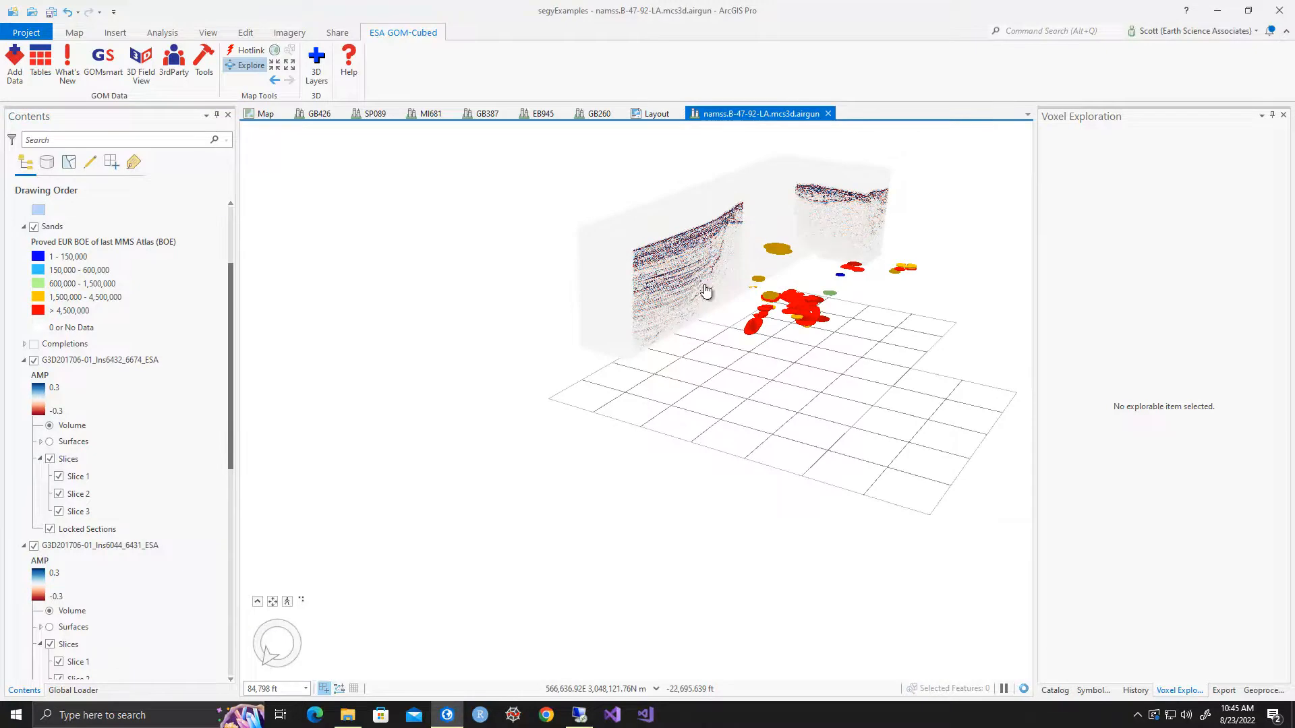
scroll(698, 273, up, 4)
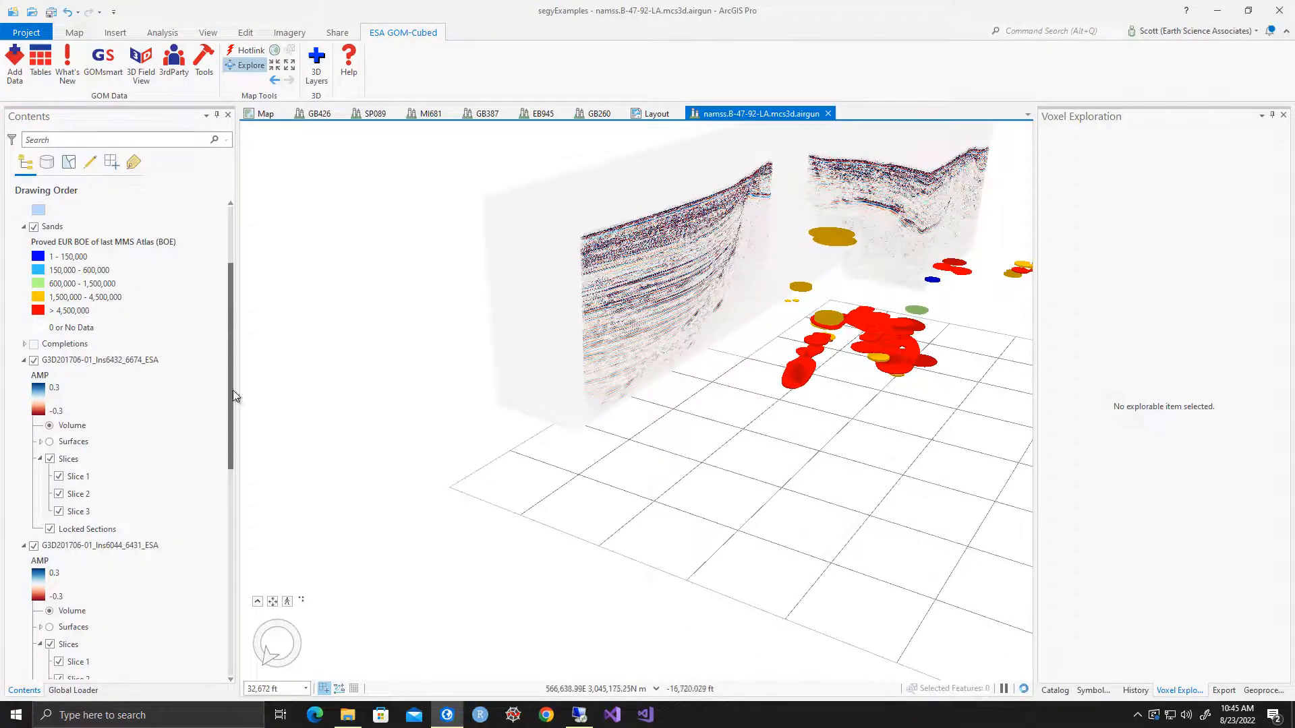
Hide the G3D201706-01_Ins6432_6674_ESA voxel layer and inspect the adjoining seismic volume against the sands
scroll(180, 401, down, 2)
scroll(169, 404, down, 2)
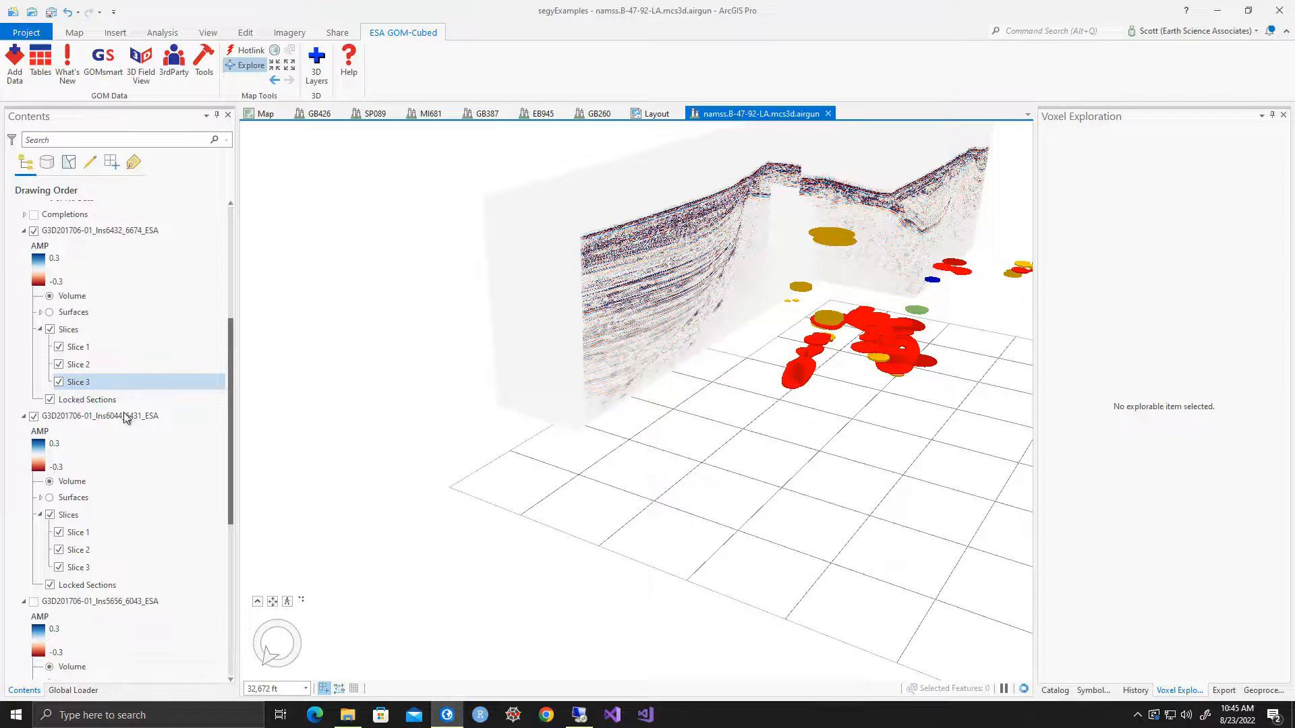
click(34, 231)
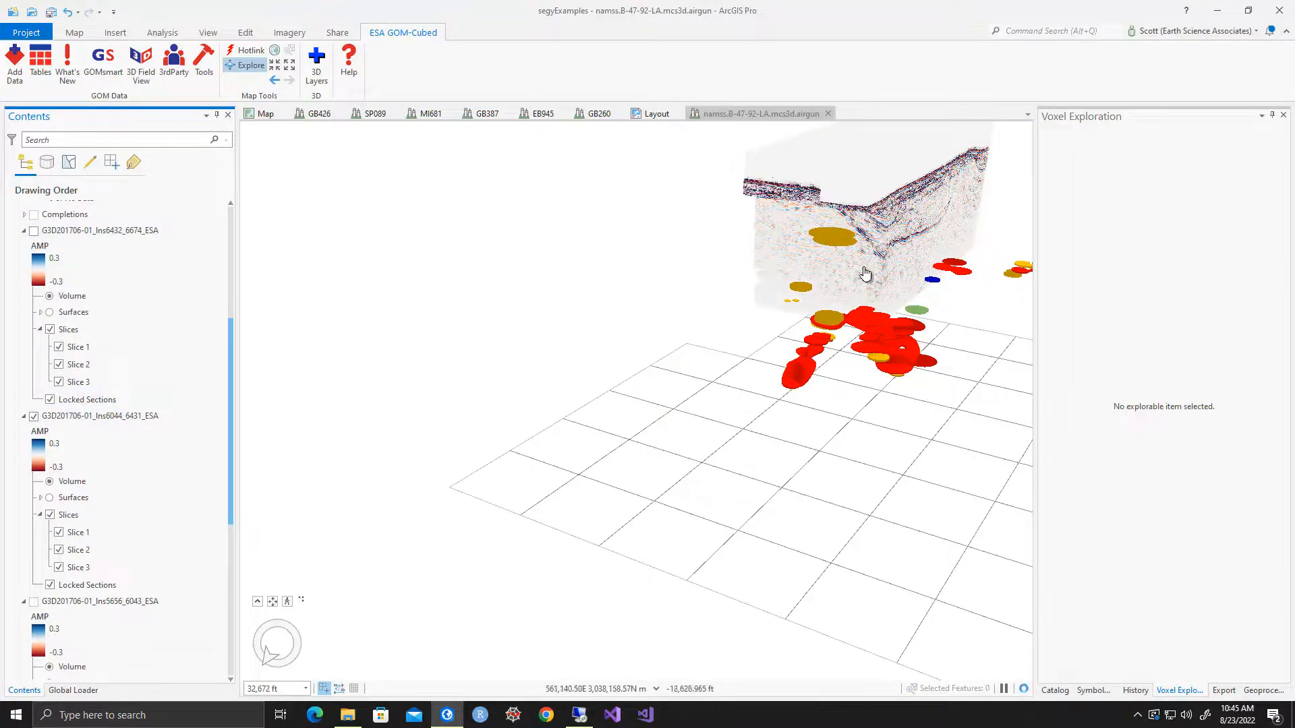
middle_drag(927, 190, 842, 221)
scroll(842, 221, down, 2)
drag(903, 212, 621, 280)
middle_drag(622, 281, 644, 309)
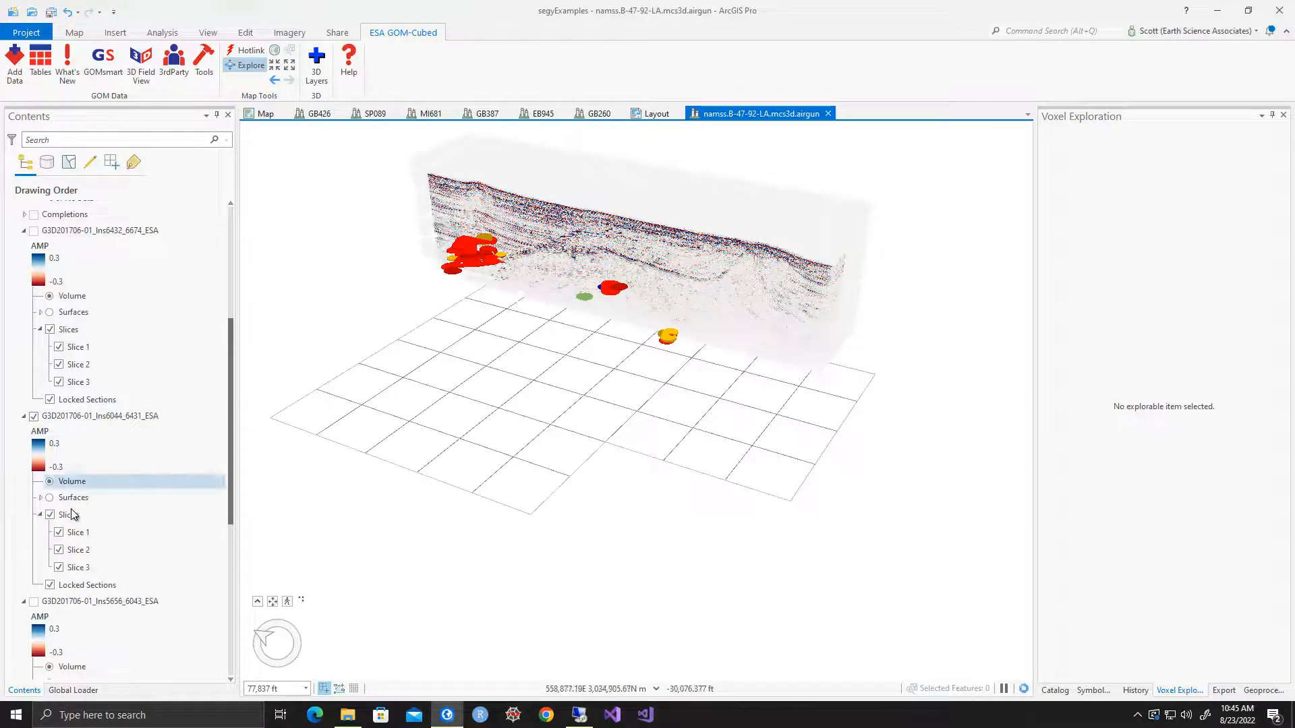
Move Slice 1 of the G3D201706-01_Ins6044_6431_ESA voxel layer to a position of about 1498.4 and view the cut face
click(78, 533)
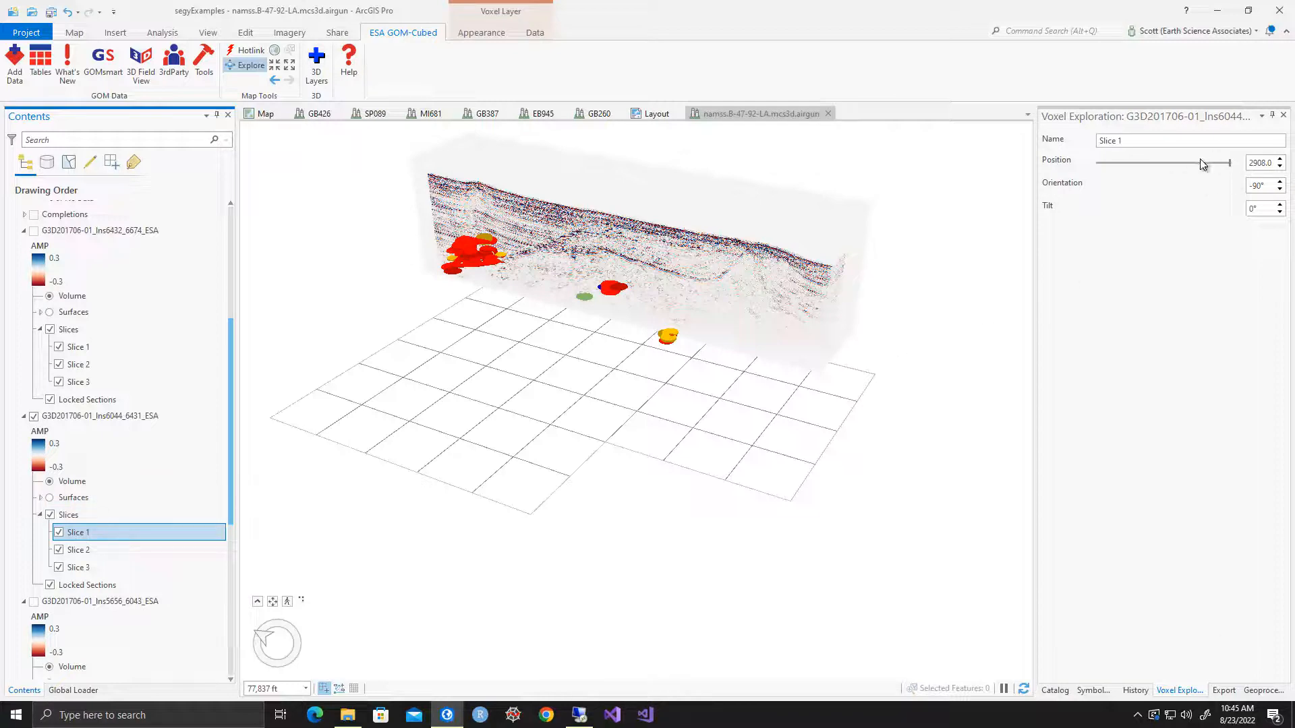
drag(1229, 162, 1153, 168)
click(1279, 159)
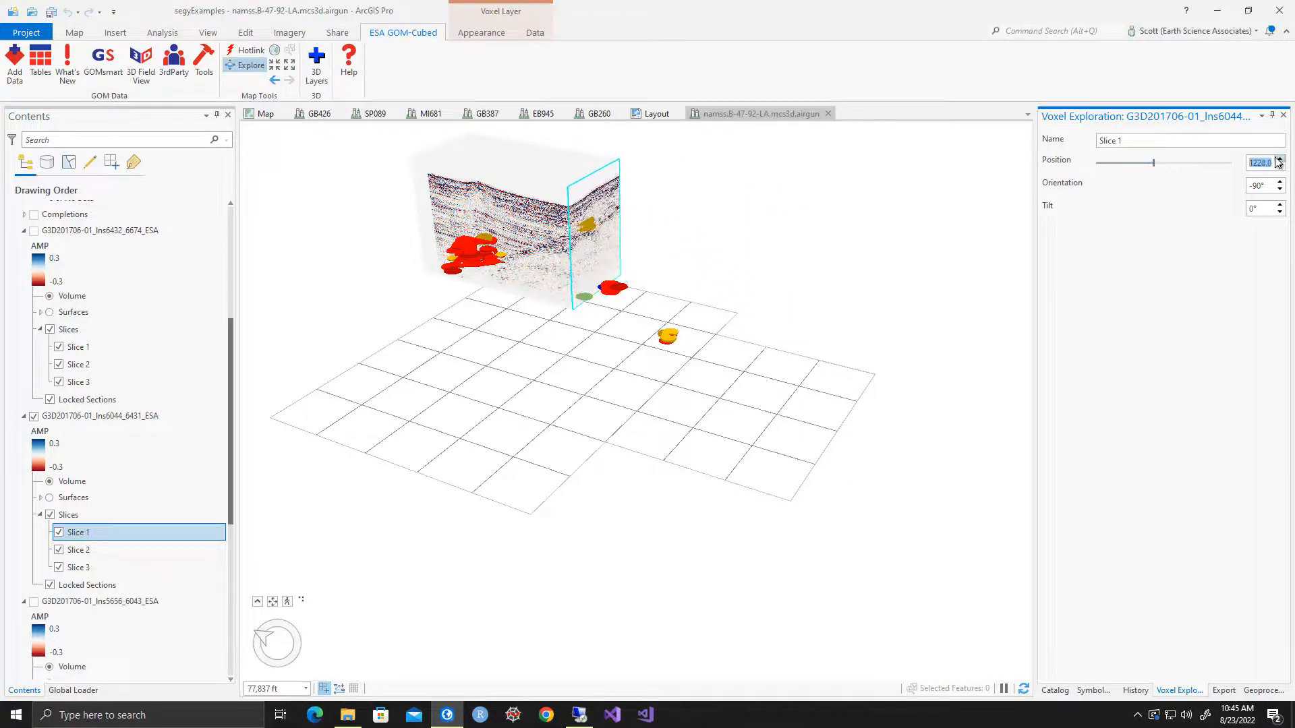
drag(1154, 164, 1165, 164)
middle_drag(566, 192, 316, 217)
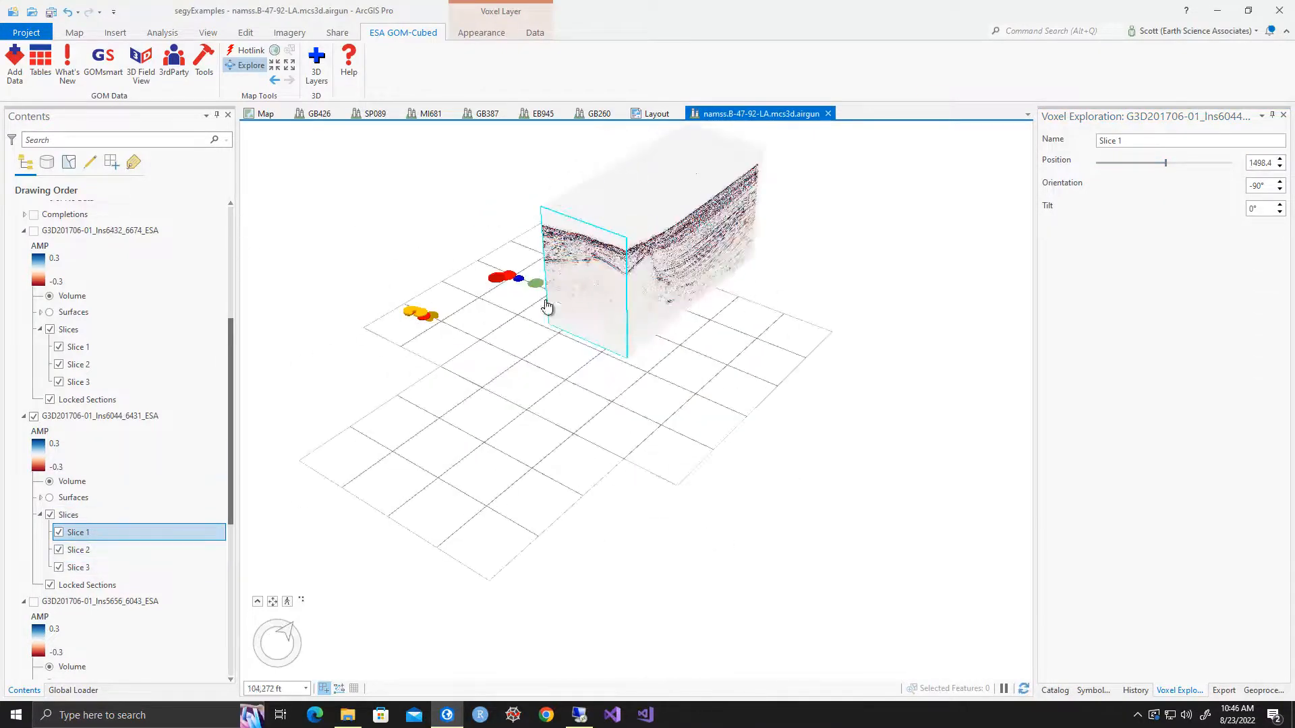
Cut the G3D201706-01_Ins6044_6431_ESA volume with Slice 2 at about 113.4, inspect the sands against it, and restore the slice's end position
click(96, 552)
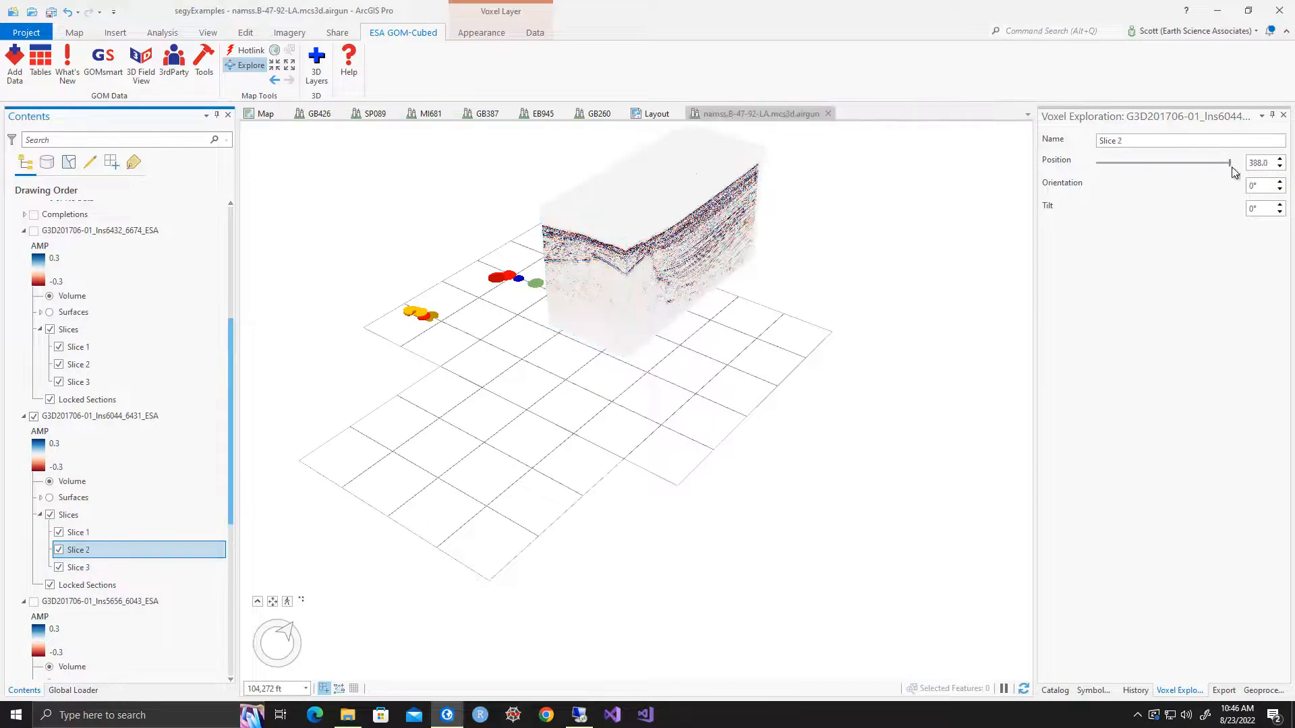
drag(1232, 168, 1136, 192)
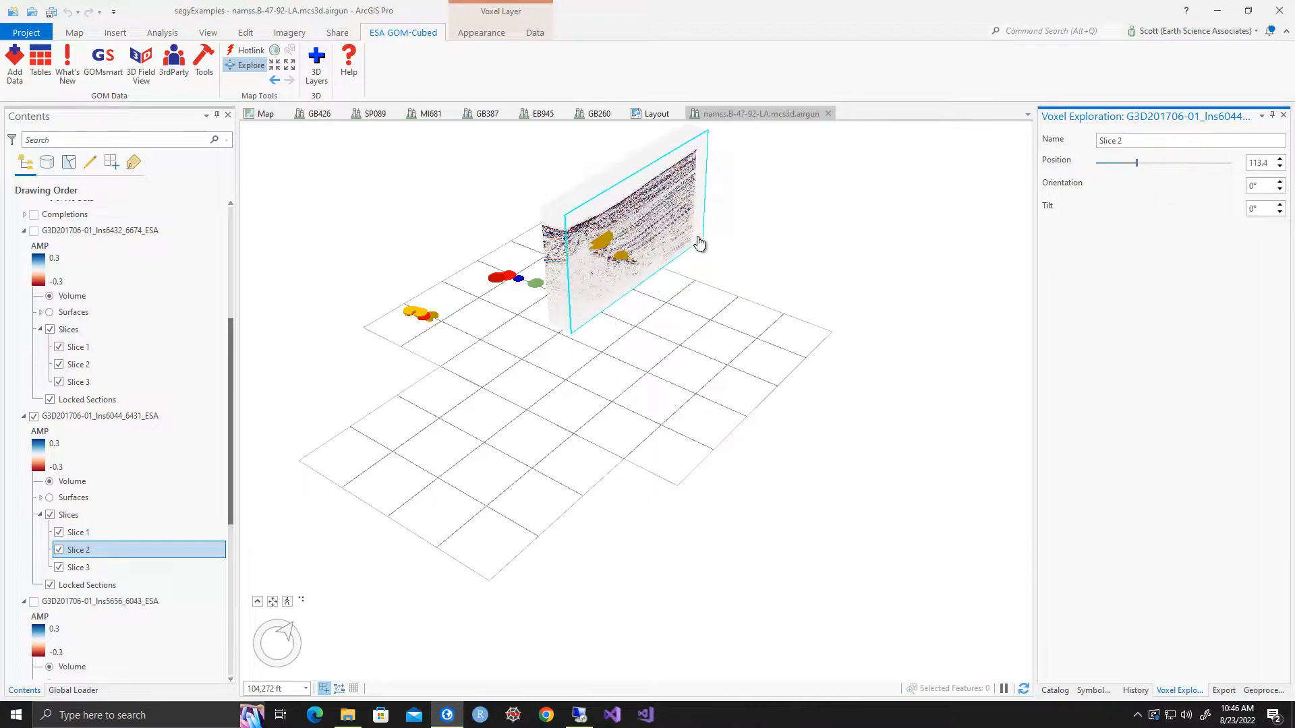
click(543, 215)
scroll(543, 215, up, 5)
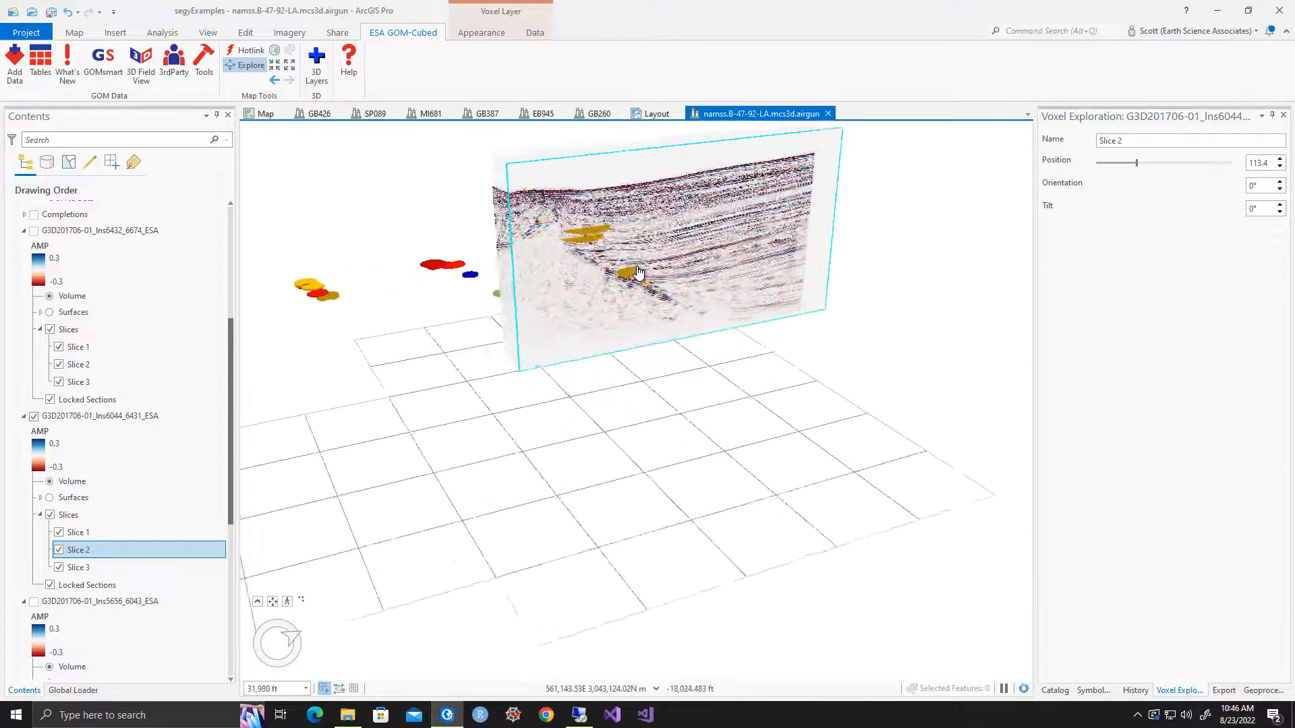
scroll(650, 276, up, 1)
scroll(649, 276, down, 2)
drag(1138, 162, 1269, 172)
drag(586, 234, 507, 324)
Lower Slice 3 of the G3D201706-01_Ins6044_6431_ESA layer to a position of about 354 and view the horizontal cut with the sands
click(80, 569)
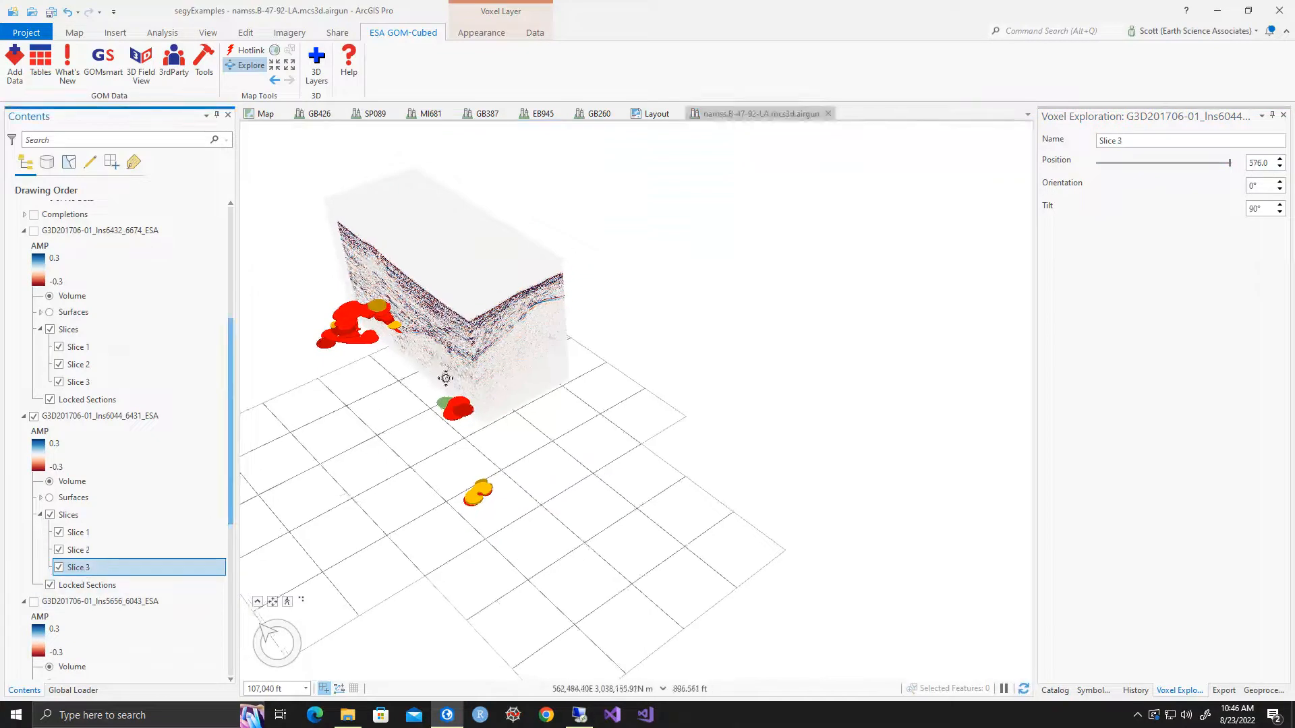
middle_drag(493, 286, 401, 457)
drag(1231, 166, 1202, 166)
click(1279, 167)
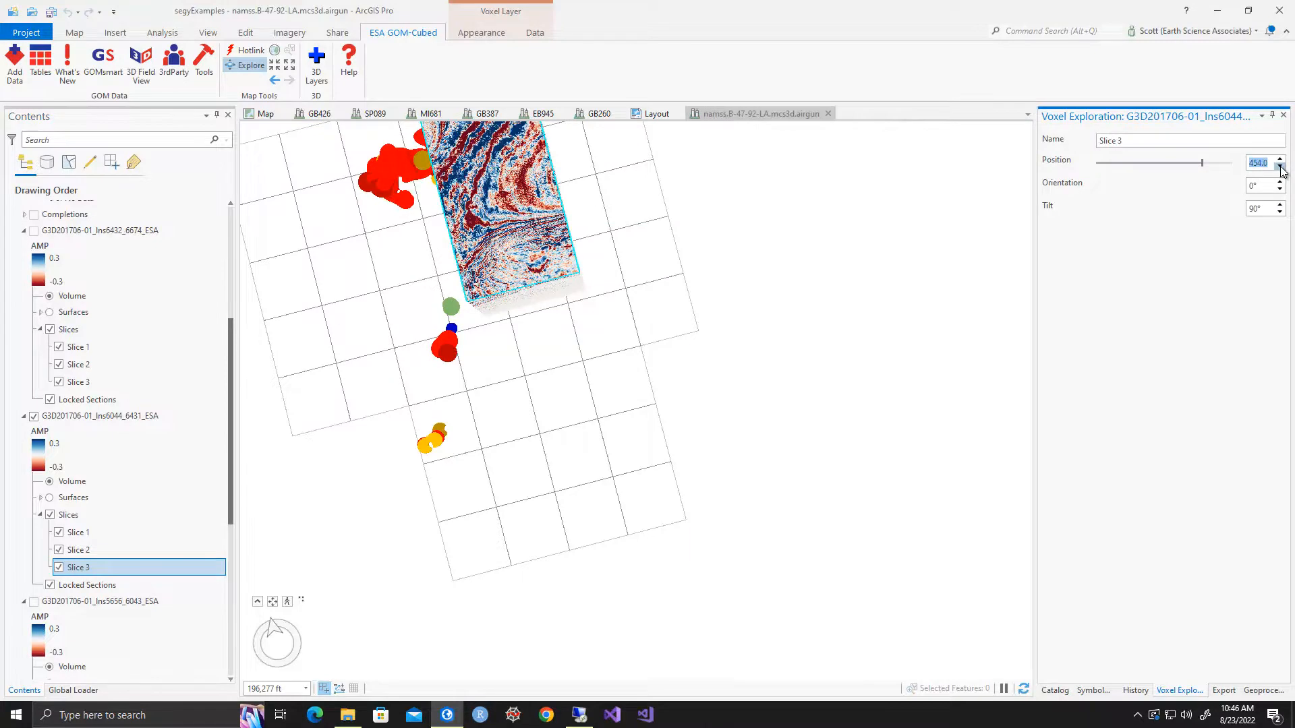
click(1279, 167)
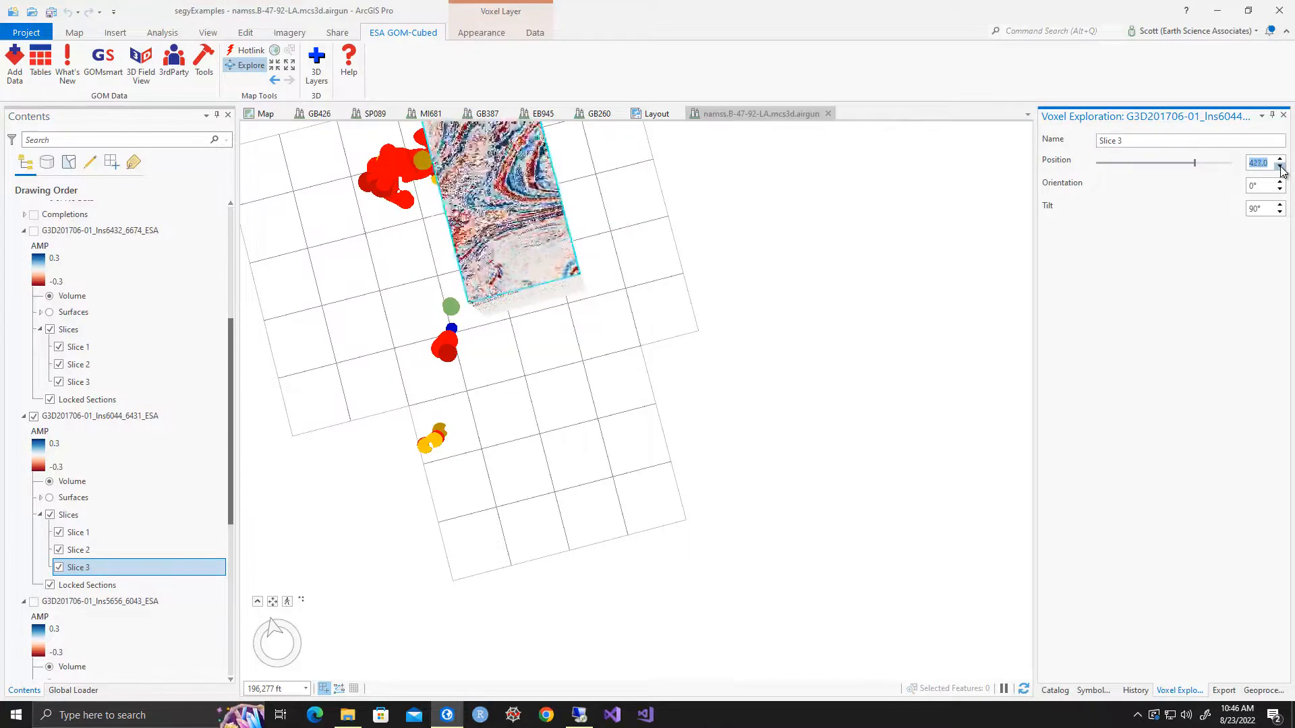
click(1280, 166)
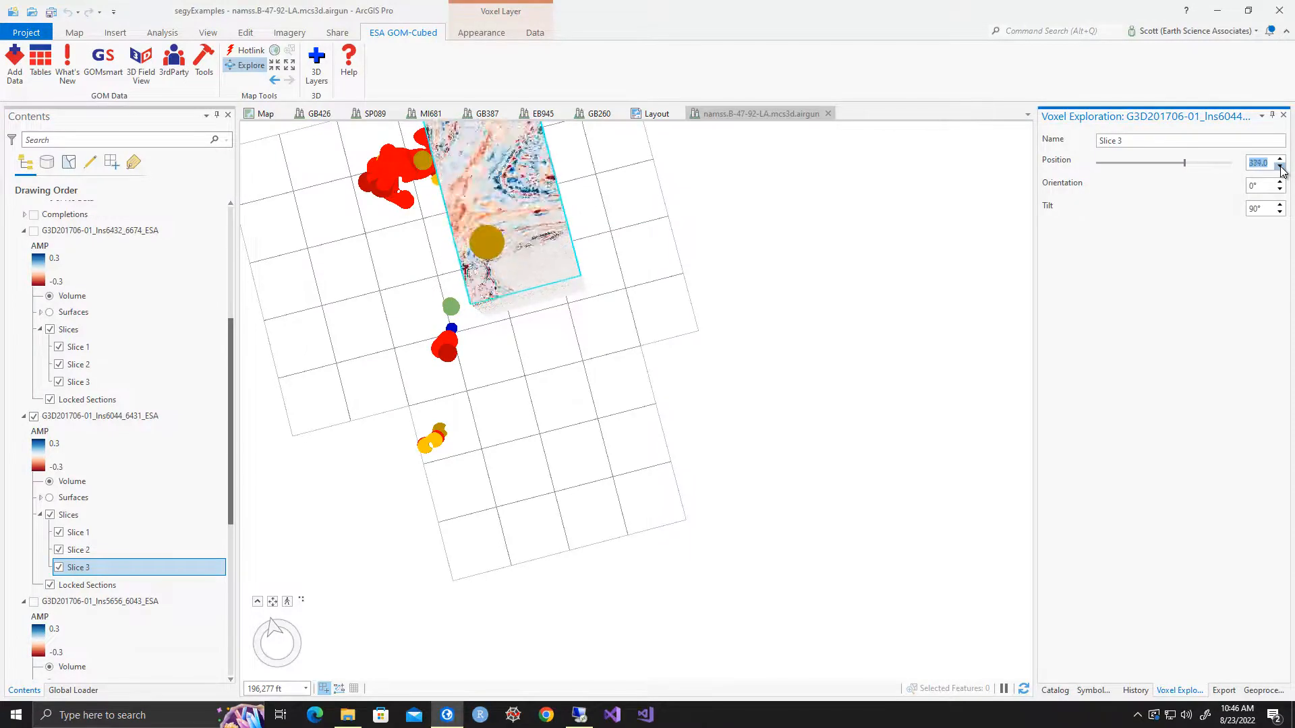
middle_drag(502, 266, 486, 120)
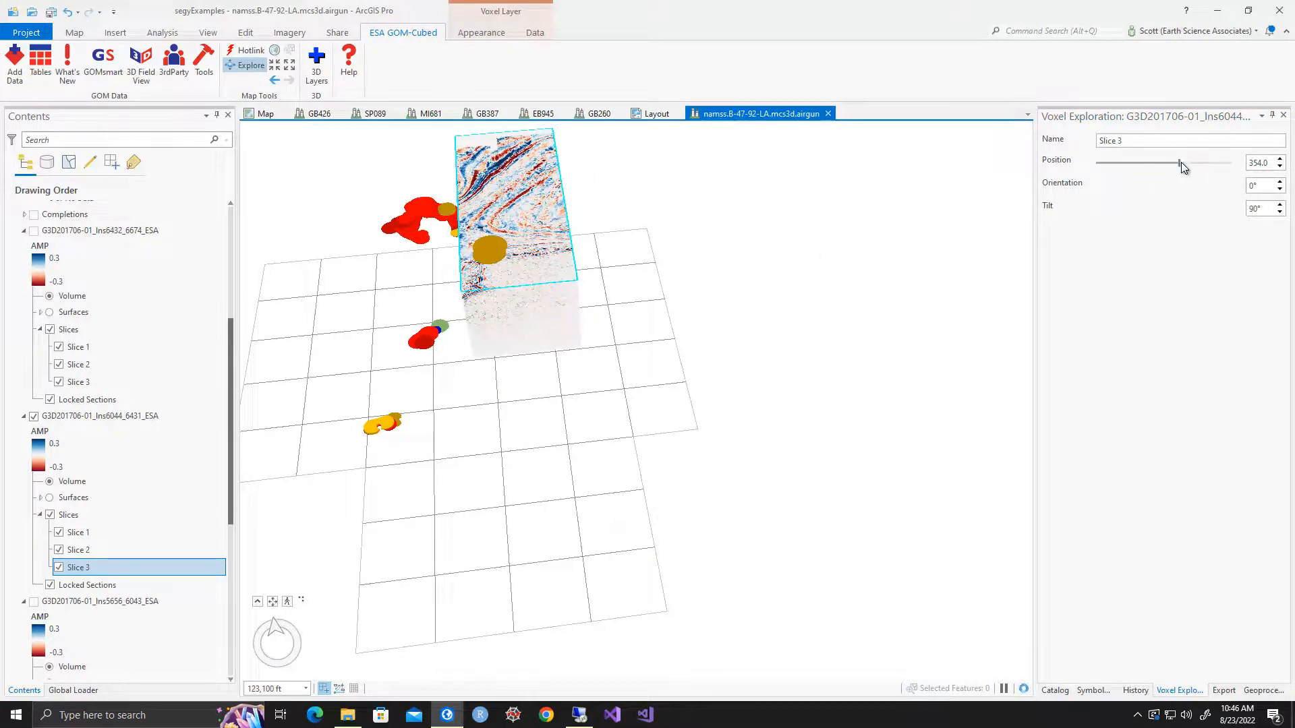
Return Slice 3 to position 576 and view the uncut volume from an oblique angle
drag(1180, 165, 1245, 168)
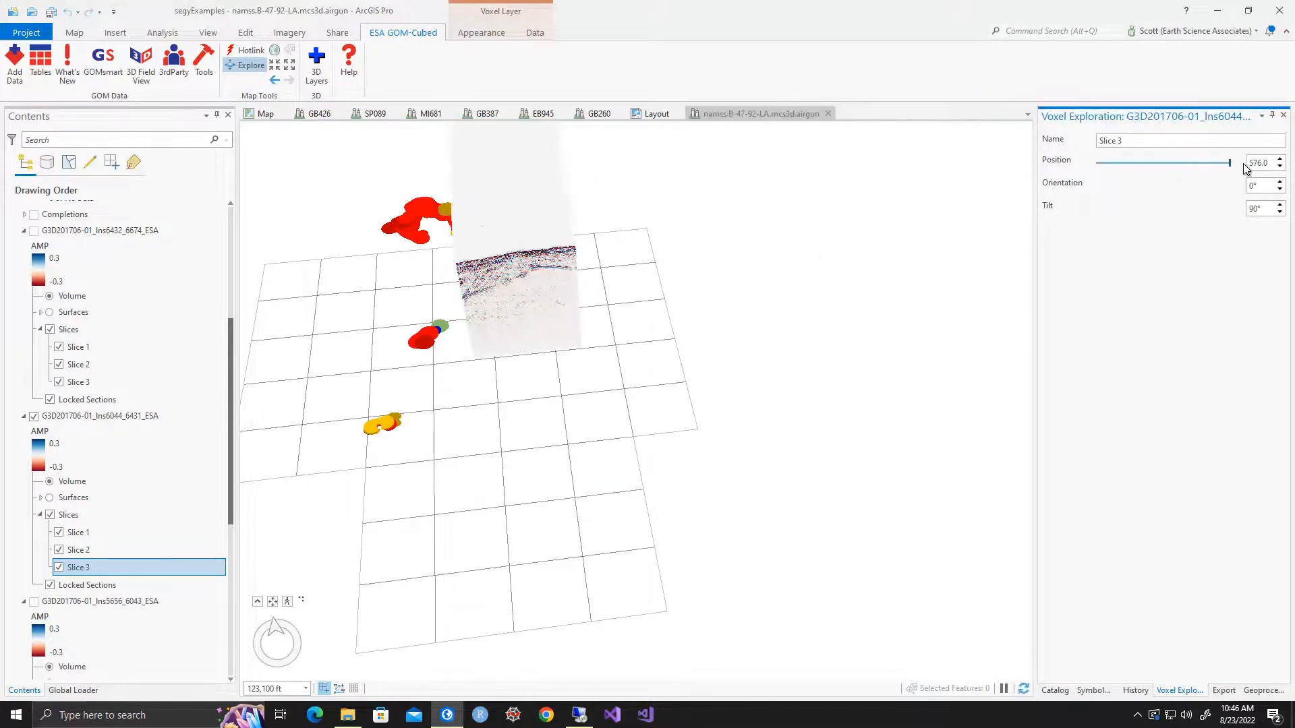
drag(528, 268, 494, 312)
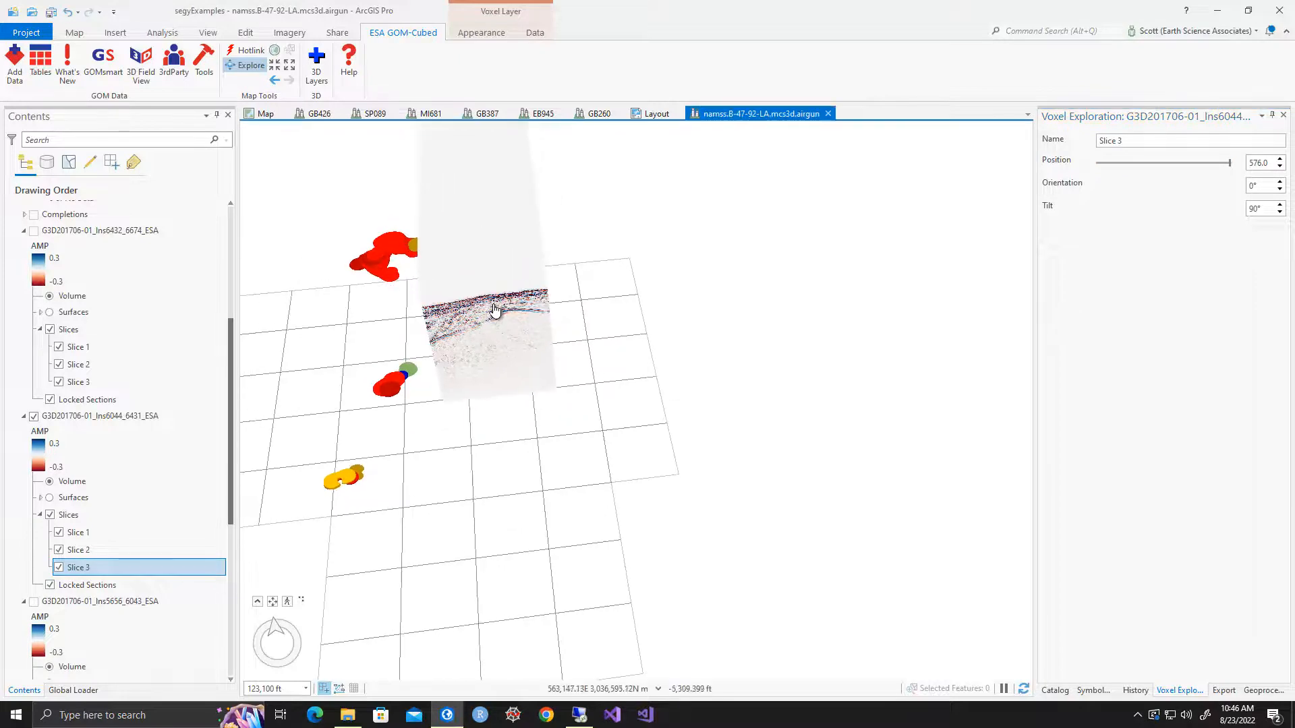
middle_drag(499, 300, 493, 253)
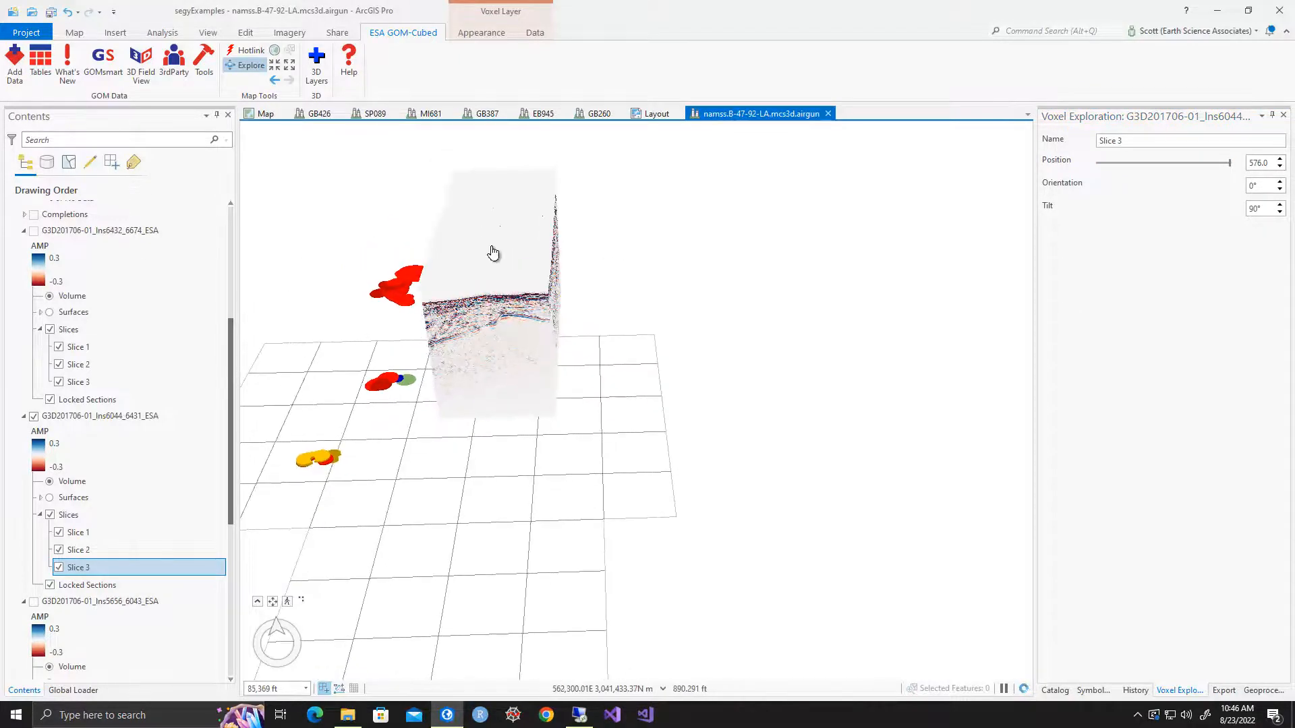
Set Slice 3's tilt to 45° and shift it deeper into the volume to inspect the oblique cut face
click(1267, 209)
key(Return)
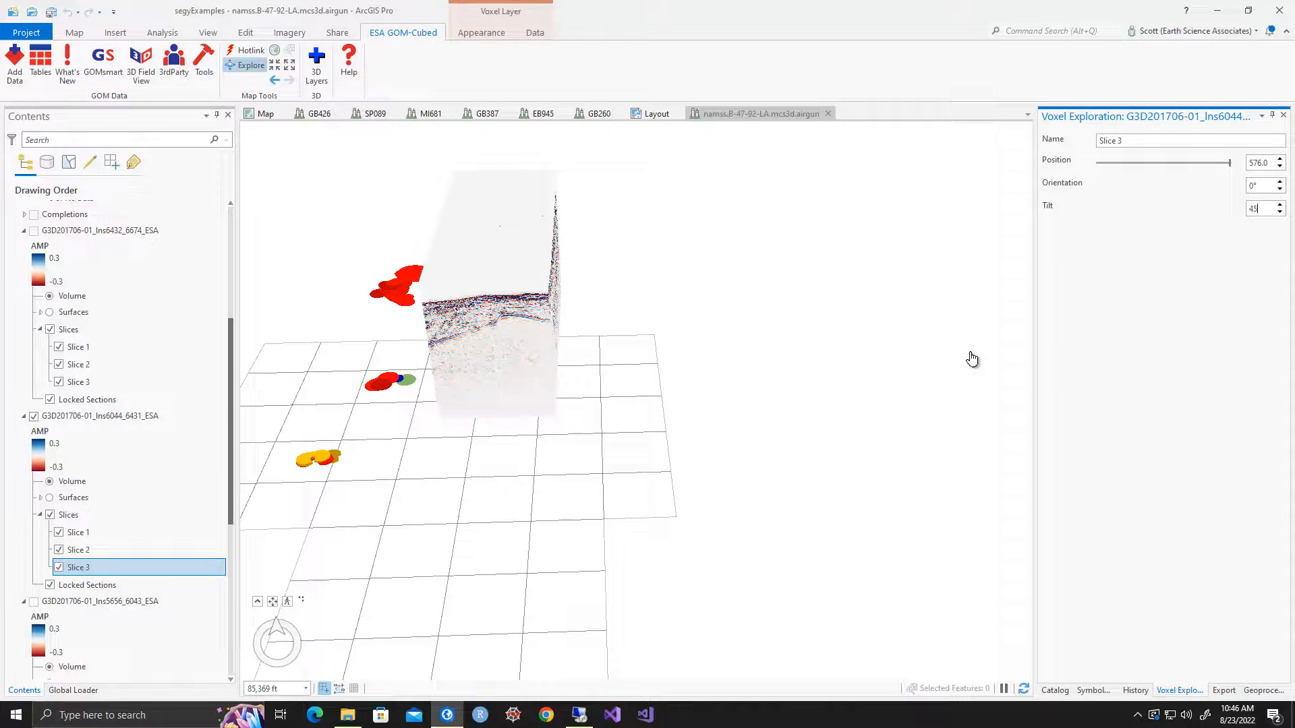
key(Return)
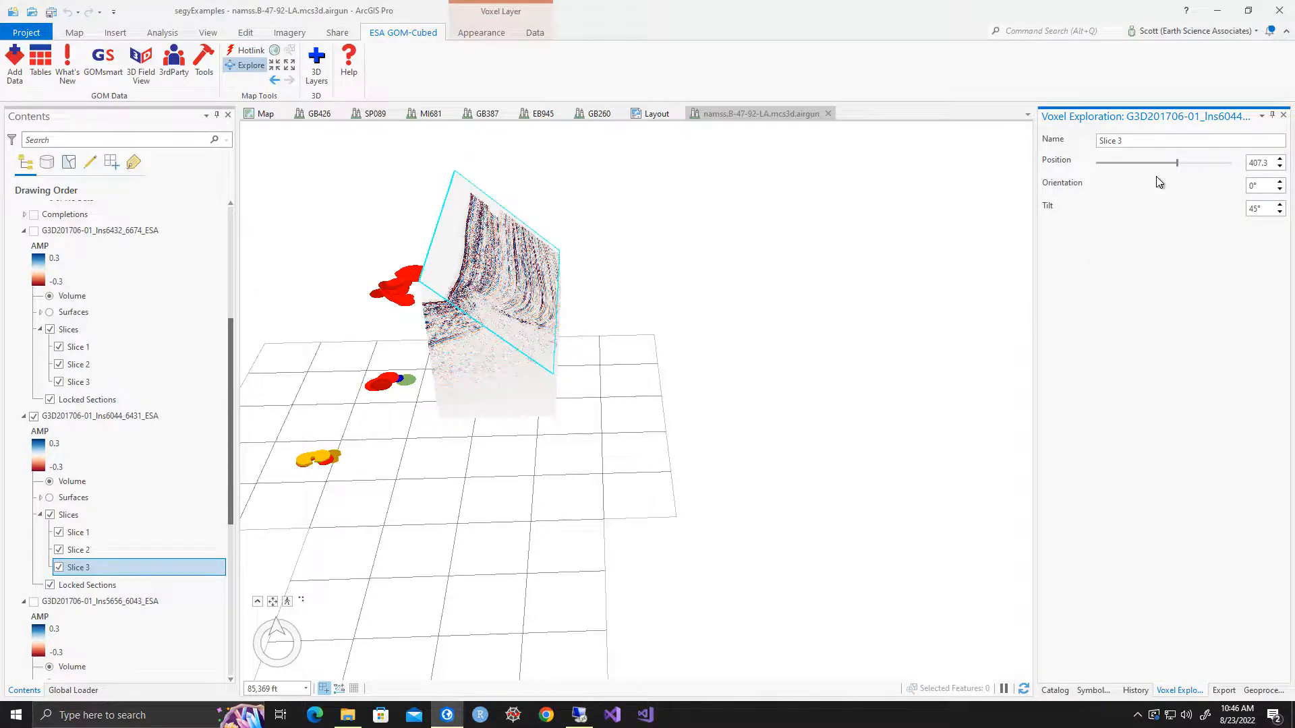
drag(1178, 164, 1156, 170)
middle_drag(484, 350, 1073, 226)
scroll(450, 310, up, 8)
Move the tilted Slice 3 back to its maximum position and view the whole seismic volume
drag(1154, 163, 1229, 165)
drag(381, 301, 551, 421)
scroll(551, 421, down, 5)
Open the symbology settings of the G3D201706-01_Ins6044_6431_ESA voxel layer with the volume's side face in view
click(127, 417)
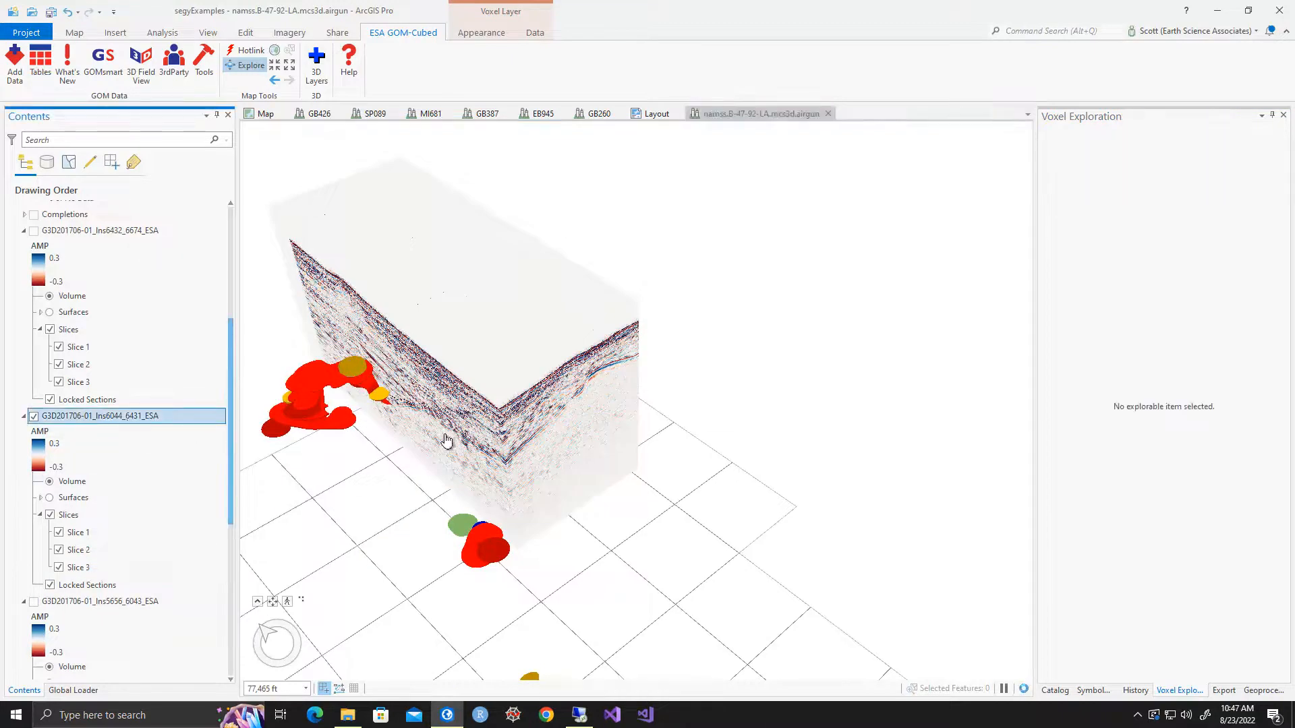
middle_drag(469, 387, 567, 301)
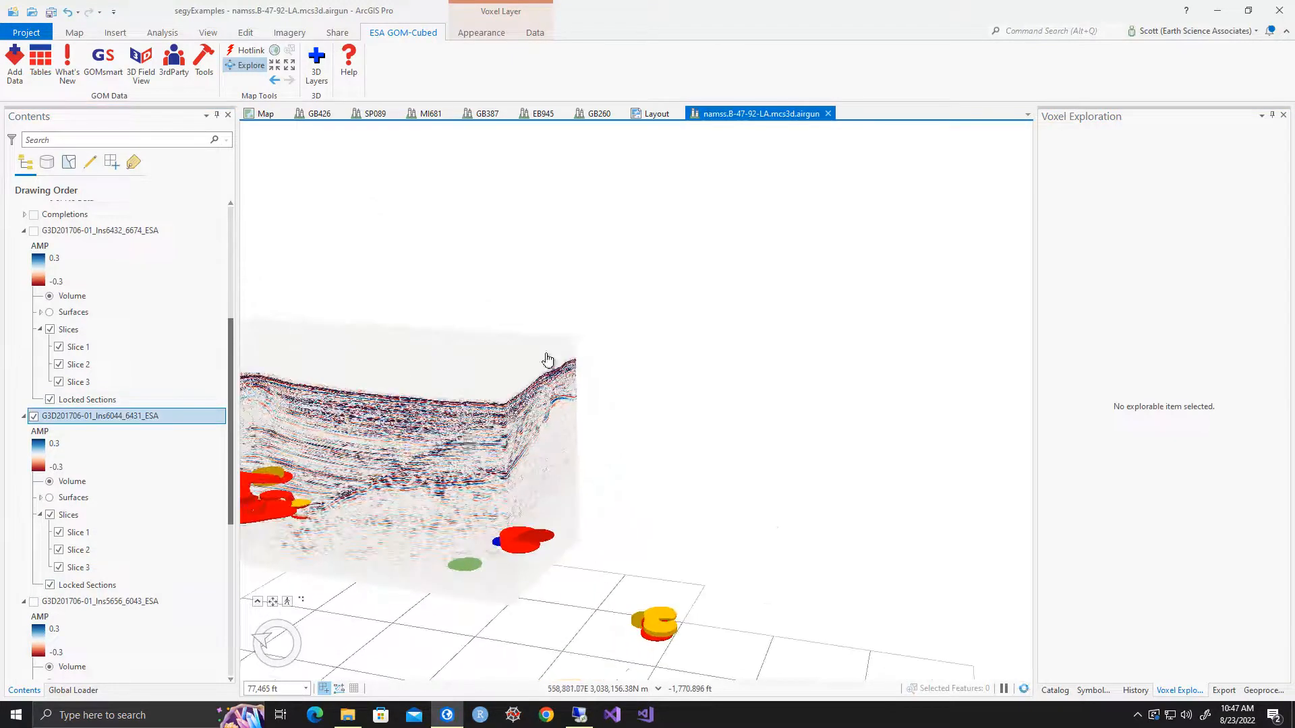
scroll(643, 390, up, 5)
drag(644, 390, 679, 390)
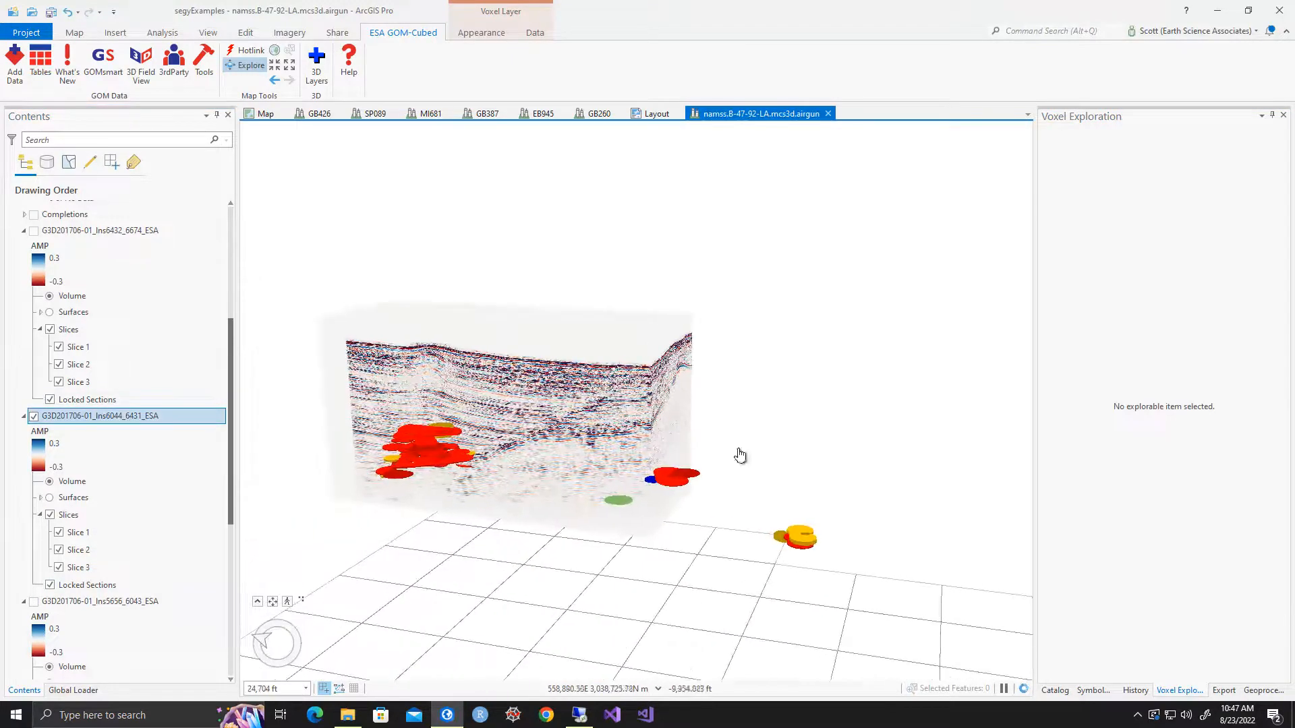
click(1093, 691)
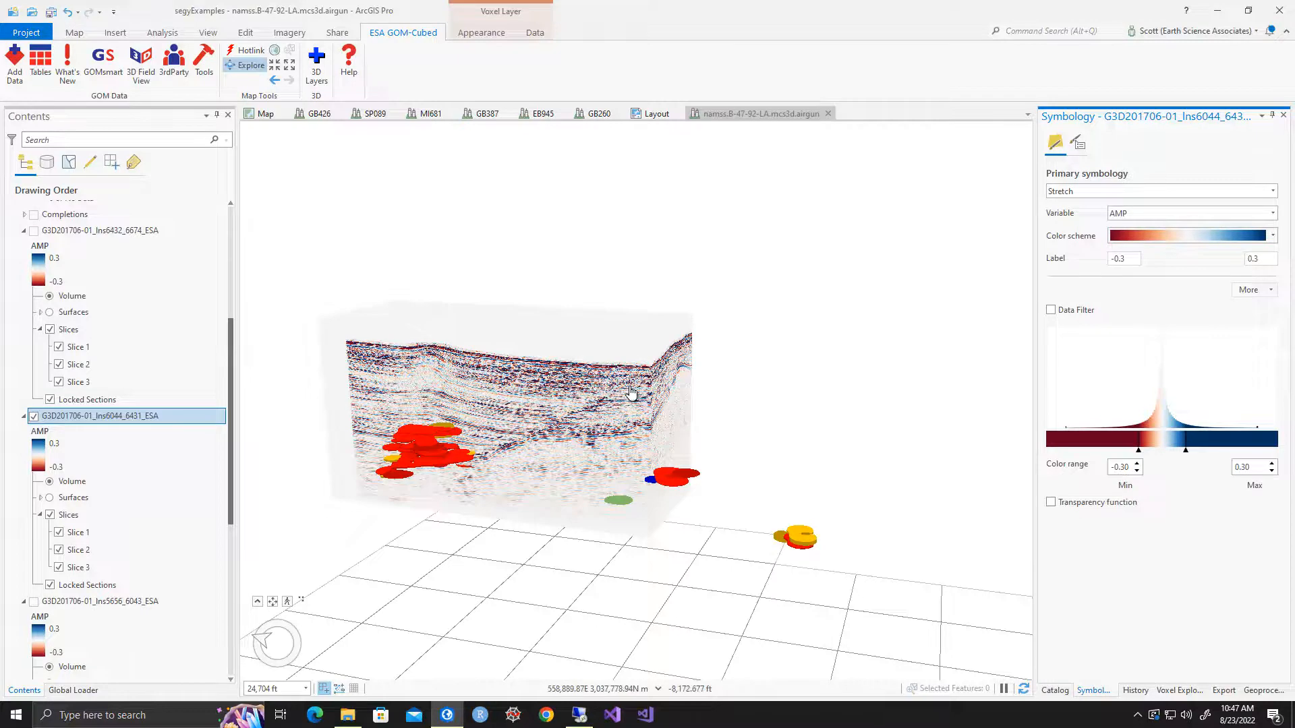
Identify a voxel on the seismic volume's side face, read its AMP attributes, and close the pop-up
click(540, 378)
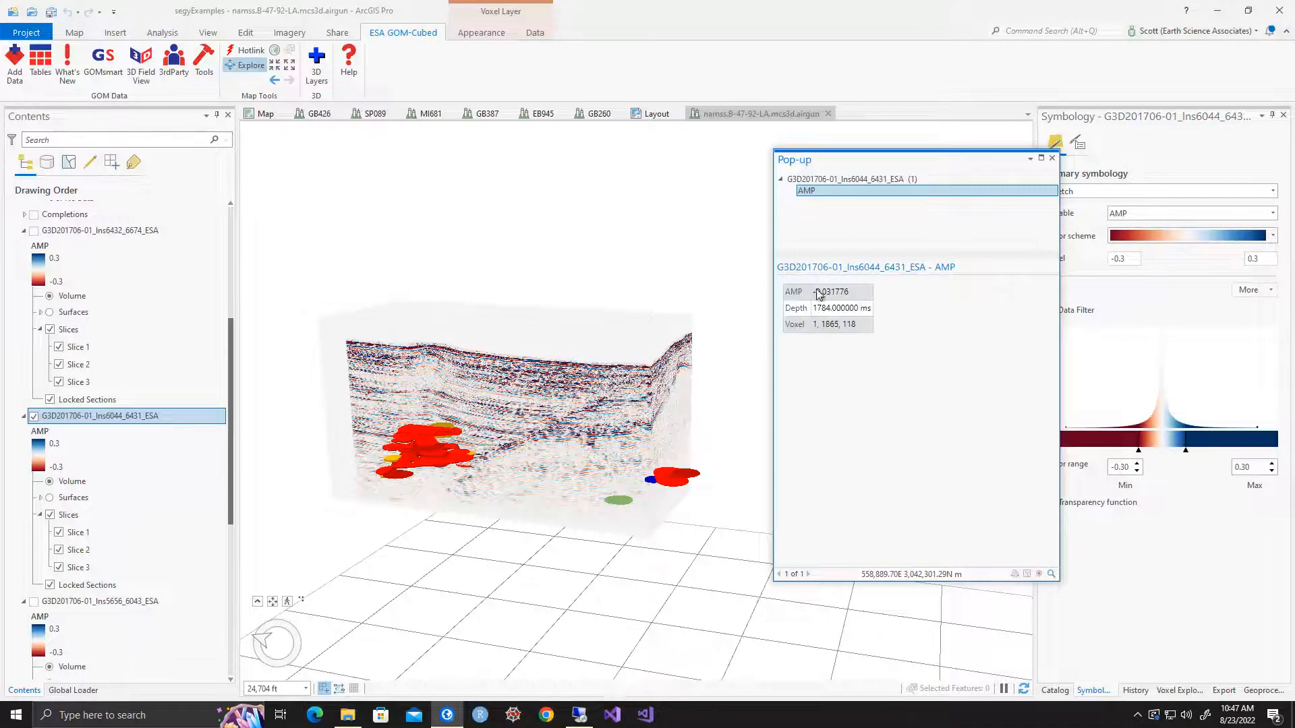
double_click(843, 291)
click(851, 364)
click(1054, 159)
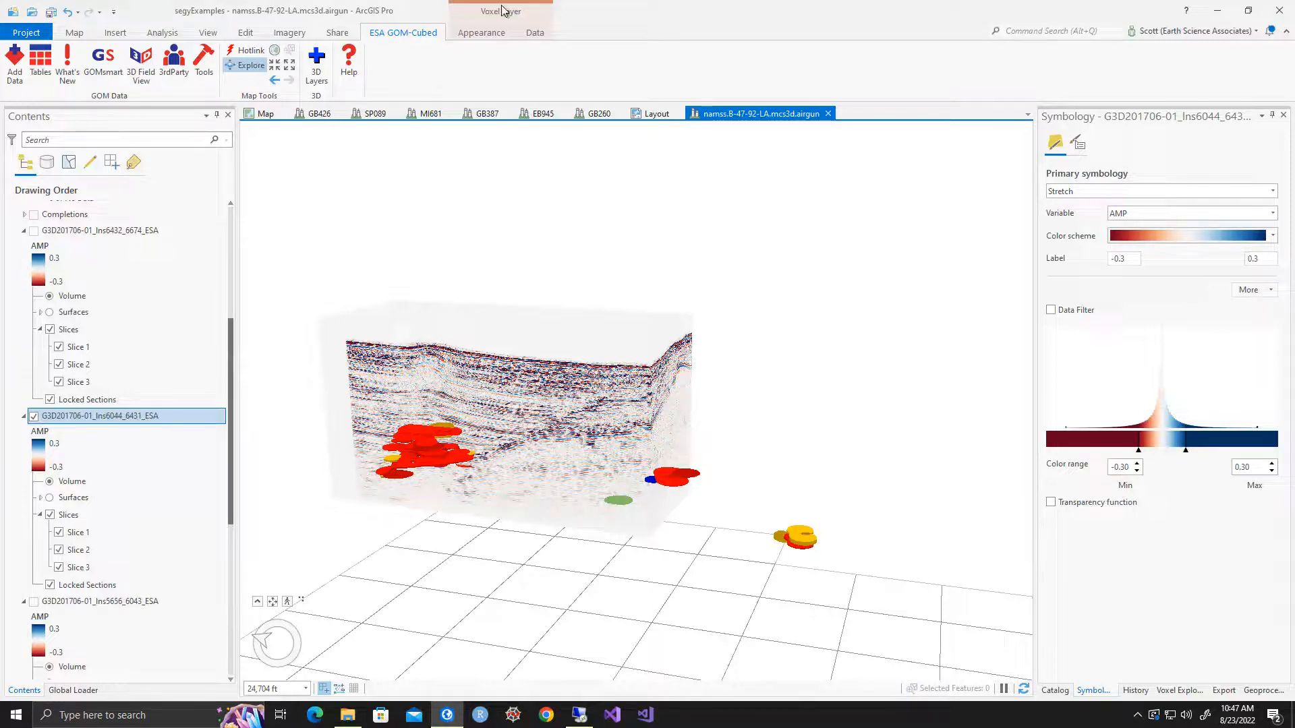
Examine the sands against the seismic reflectors on the volume's faces, both close up and from farther away
middle_drag(580, 404, 497, 400)
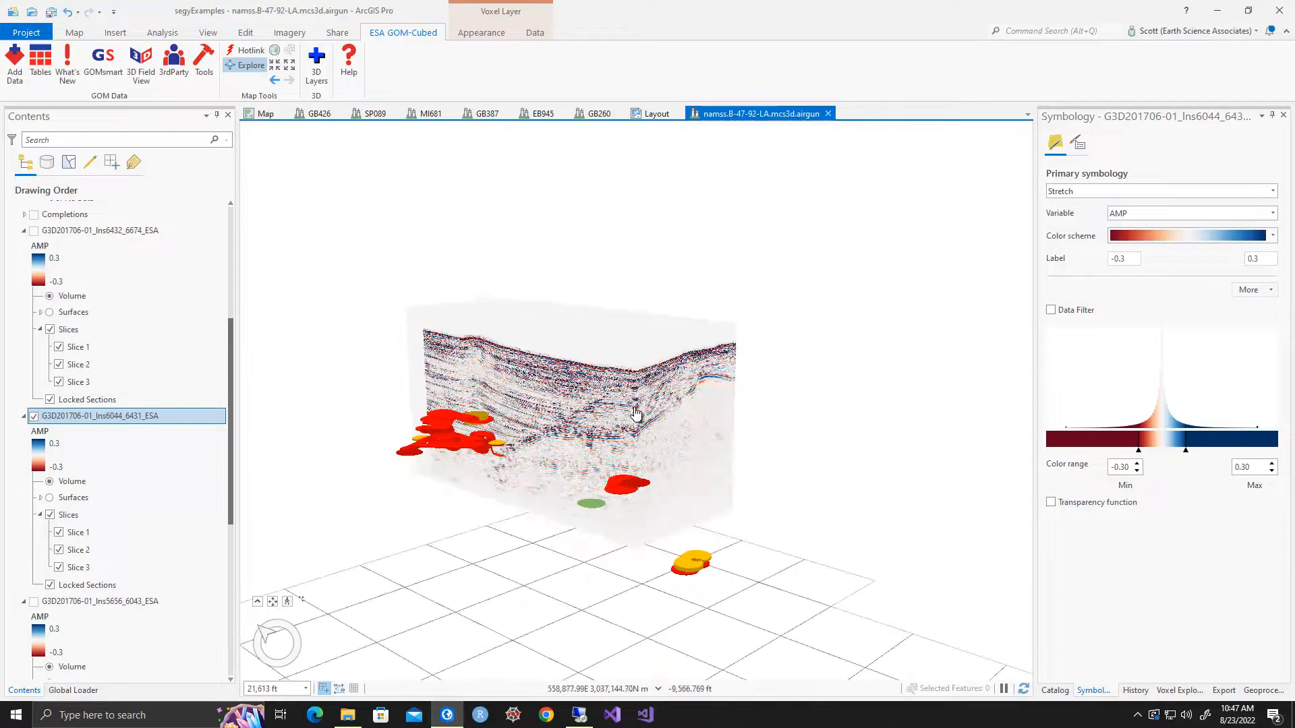
scroll(636, 414, down, 6)
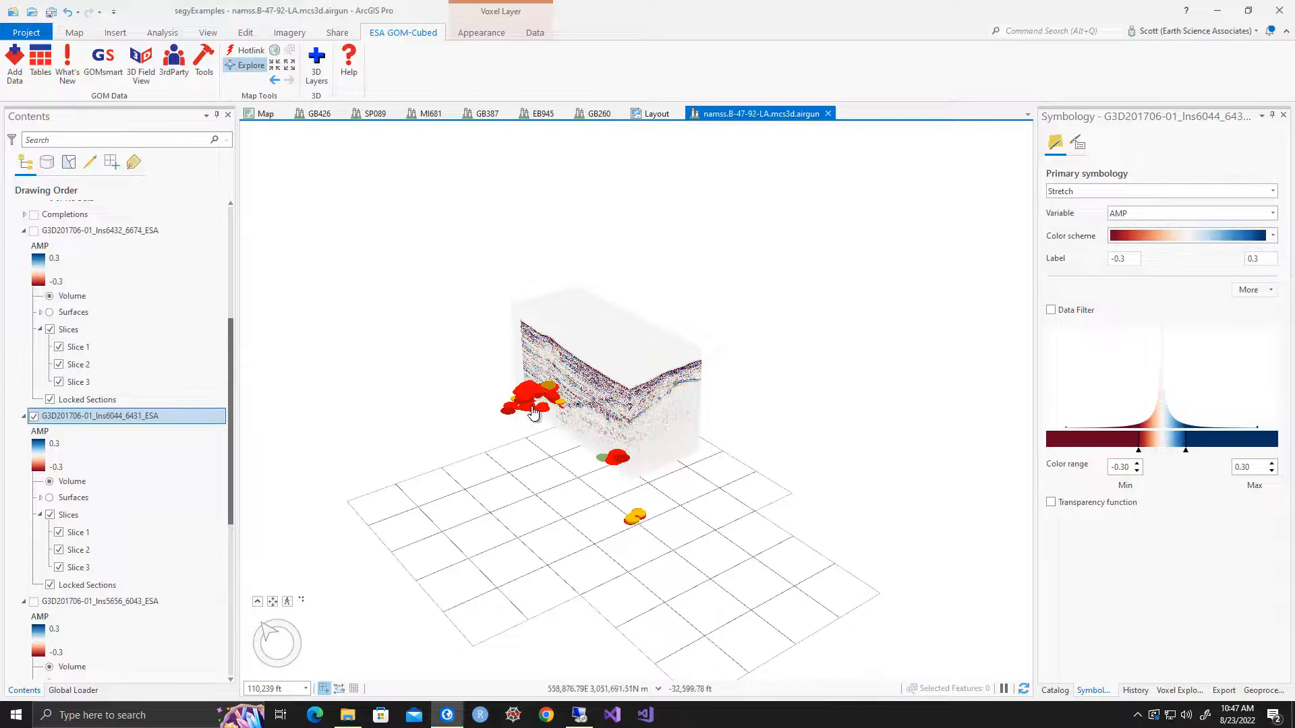
middle_drag(528, 401, 594, 447)
scroll(527, 408, up, 10)
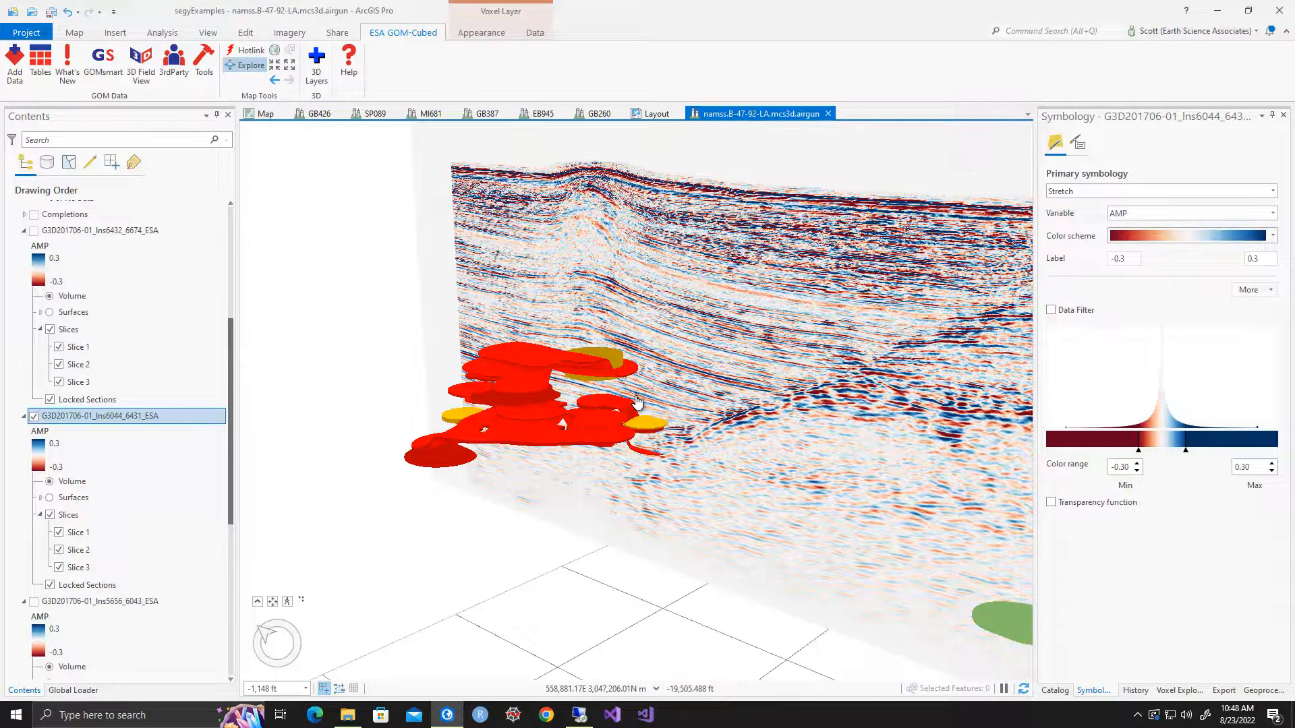
scroll(886, 321, down, 4)
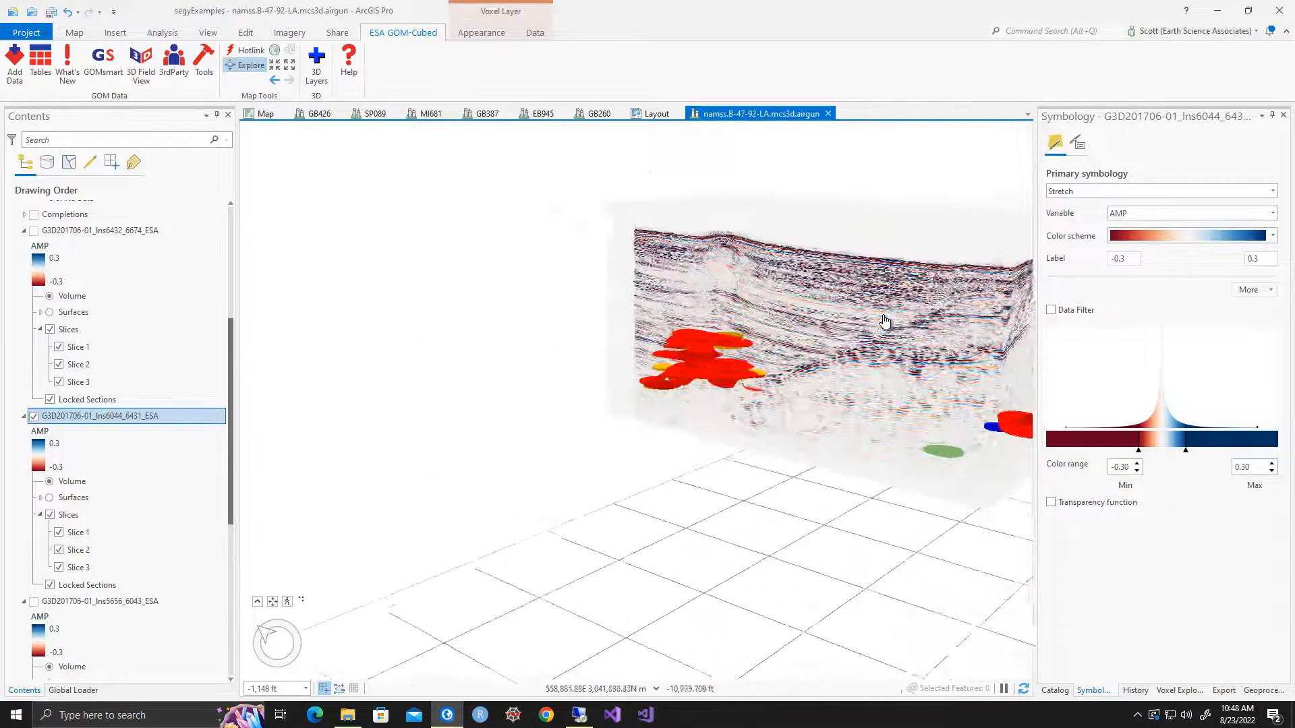
drag(885, 321, 725, 315)
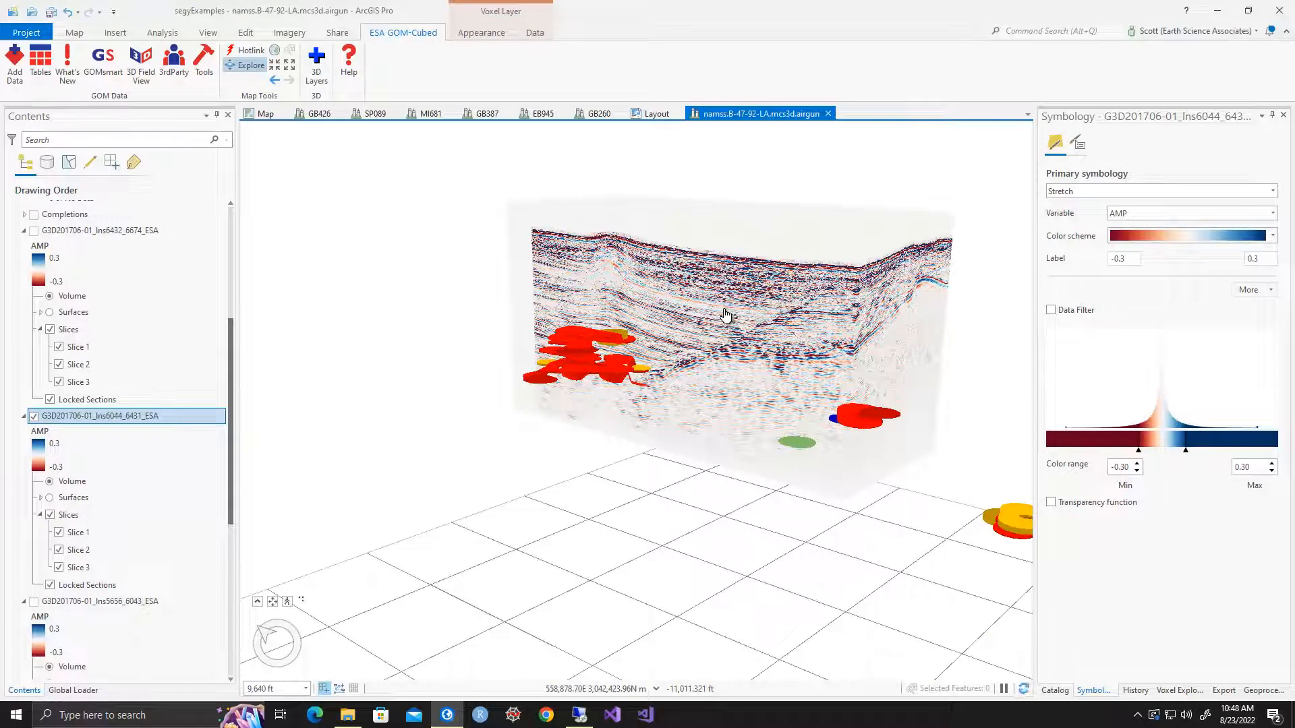